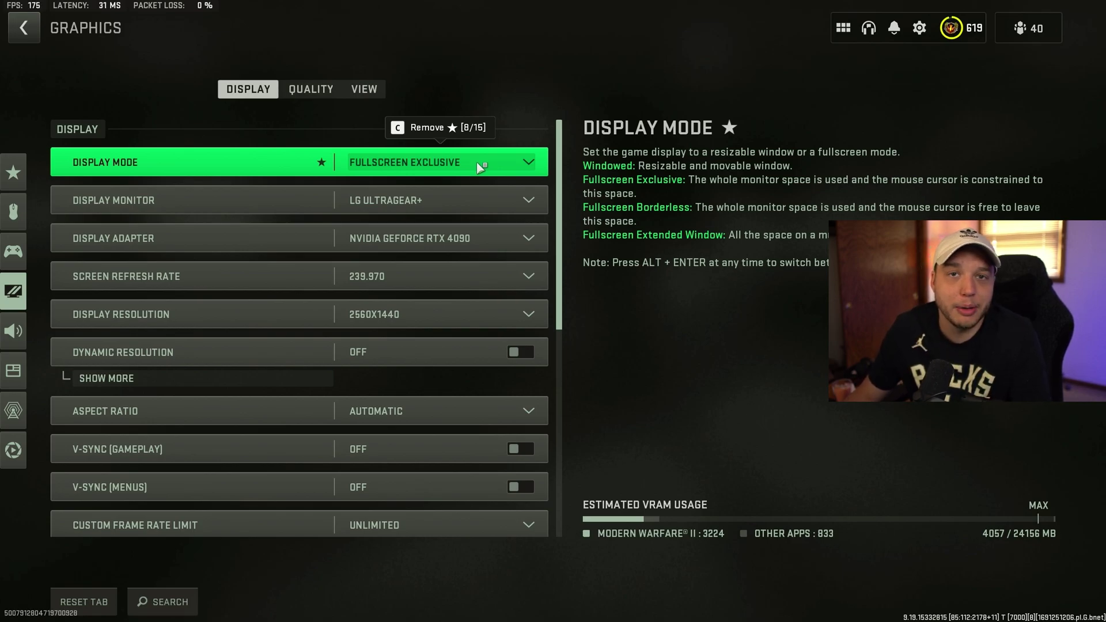
Step: Review the Display graphics settings, including the available screen refresh rates and the brightness calibration screen
{"action": "left_click", "coordinate": [422, 281]}
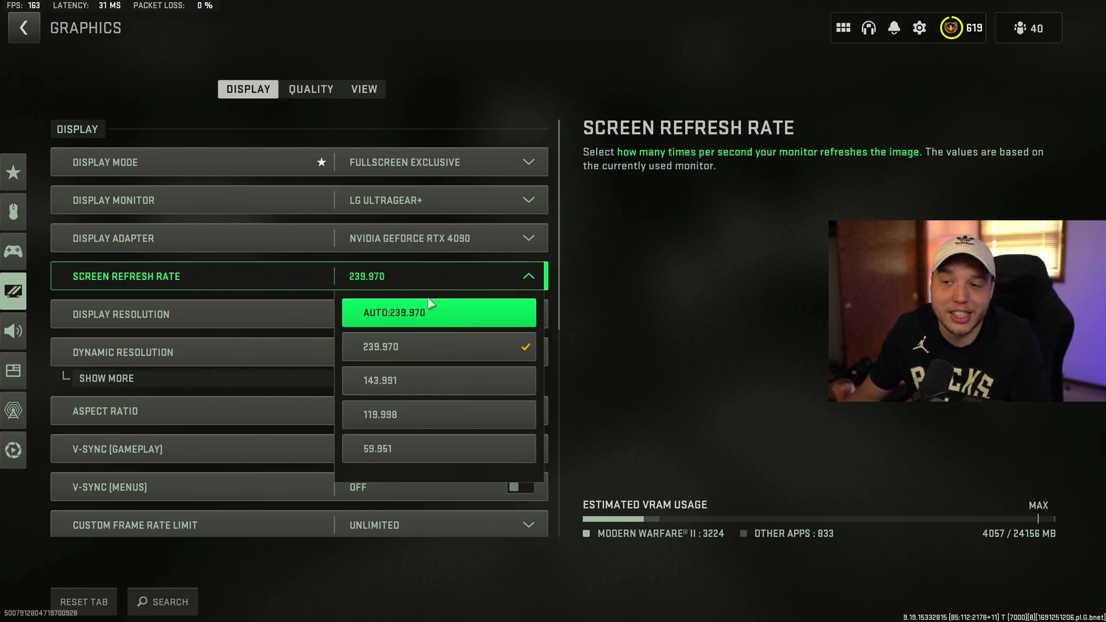
{"action": "left_click", "coordinate": [434, 278]}
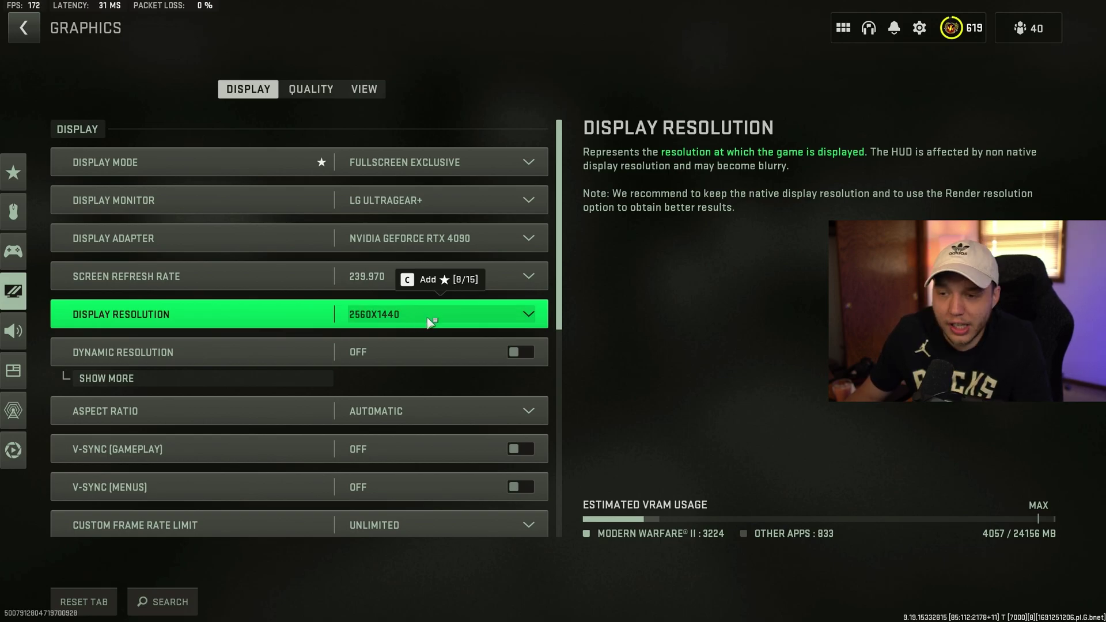
{"action": "scroll", "coordinate": [431, 321], "scroll_direction": "down", "scroll_amount": 4}
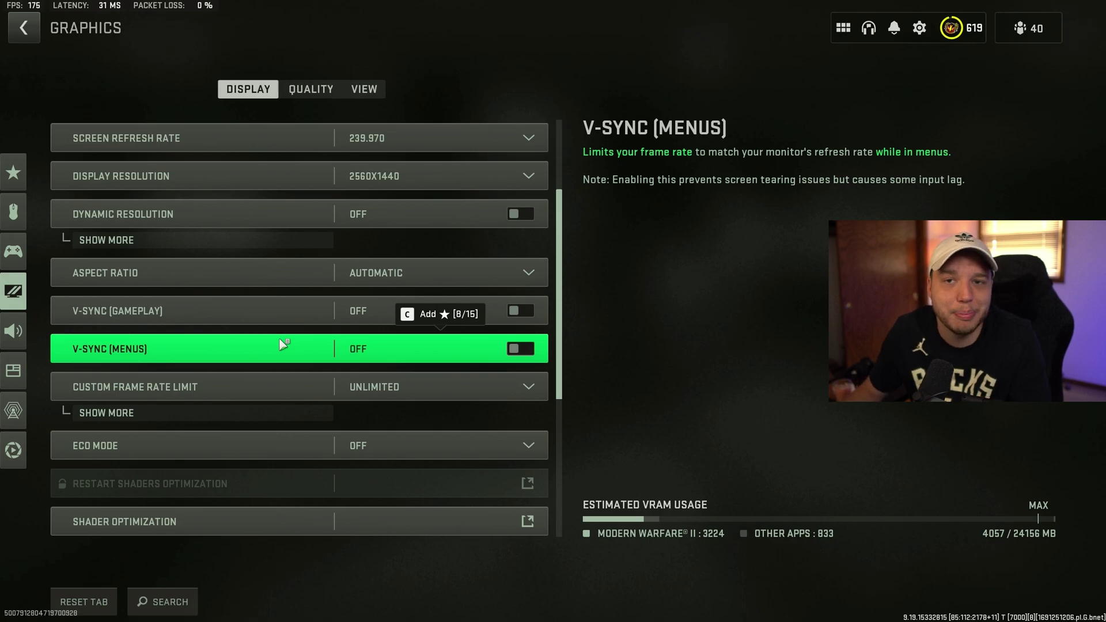
{"action": "scroll", "coordinate": [258, 390], "scroll_direction": "down", "scroll_amount": 2}
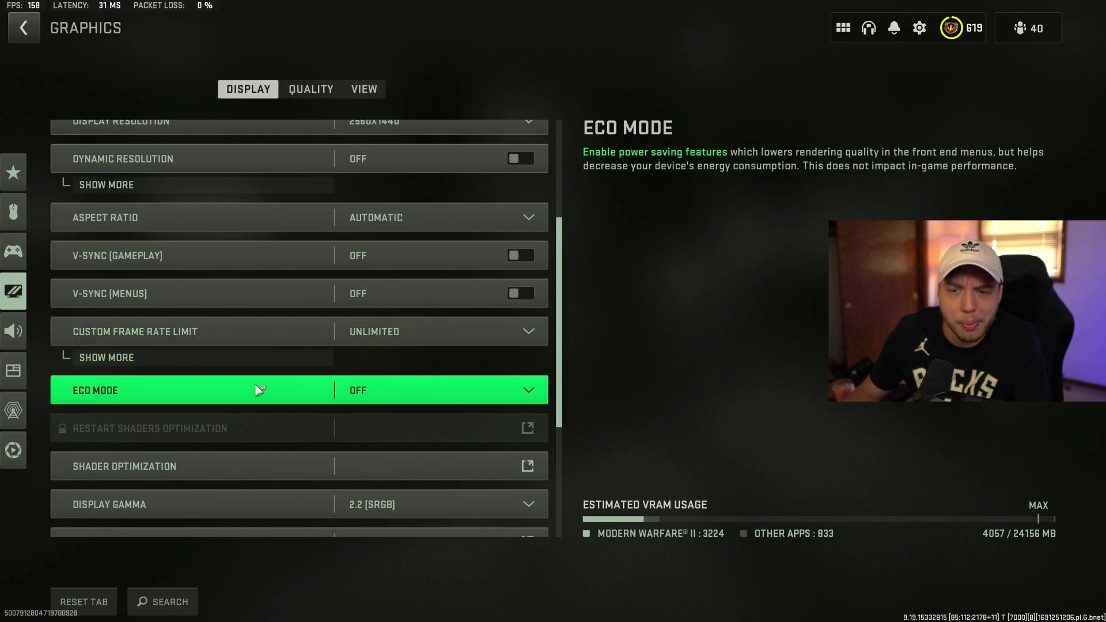
{"action": "scroll", "coordinate": [264, 390], "scroll_direction": "down", "scroll_amount": 6}
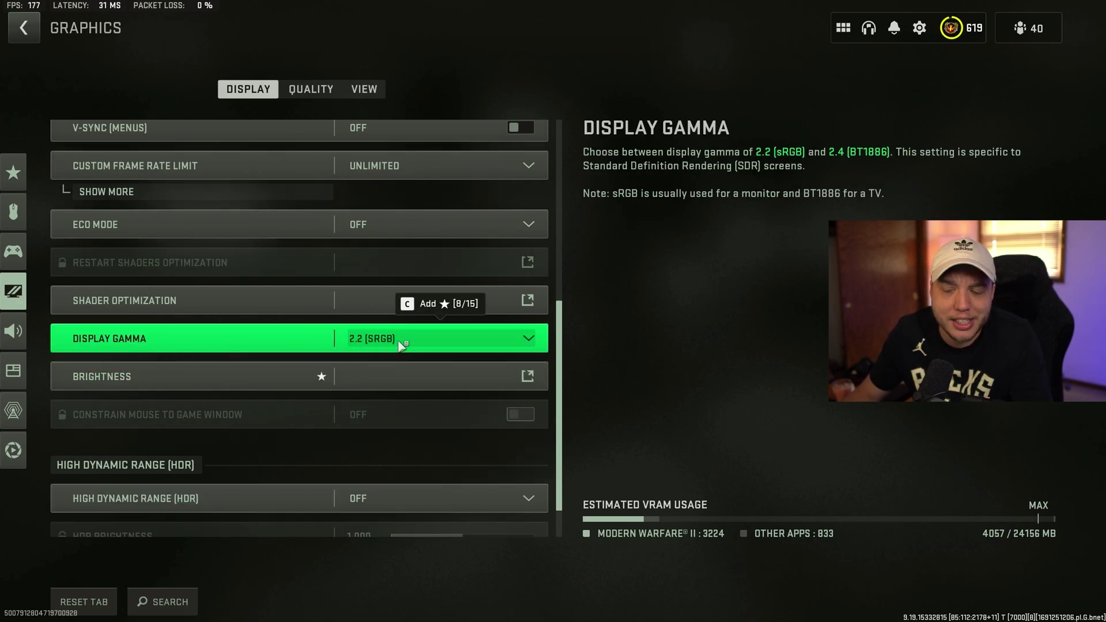
{"action": "left_click", "coordinate": [242, 375]}
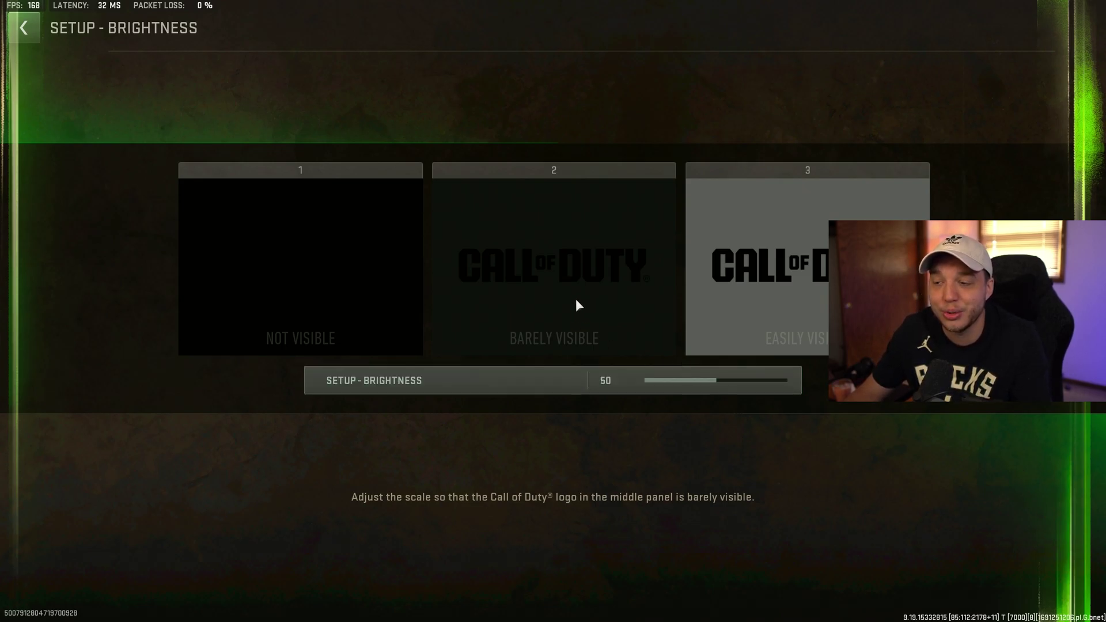
{"action": "left_click", "coordinate": [26, 35]}
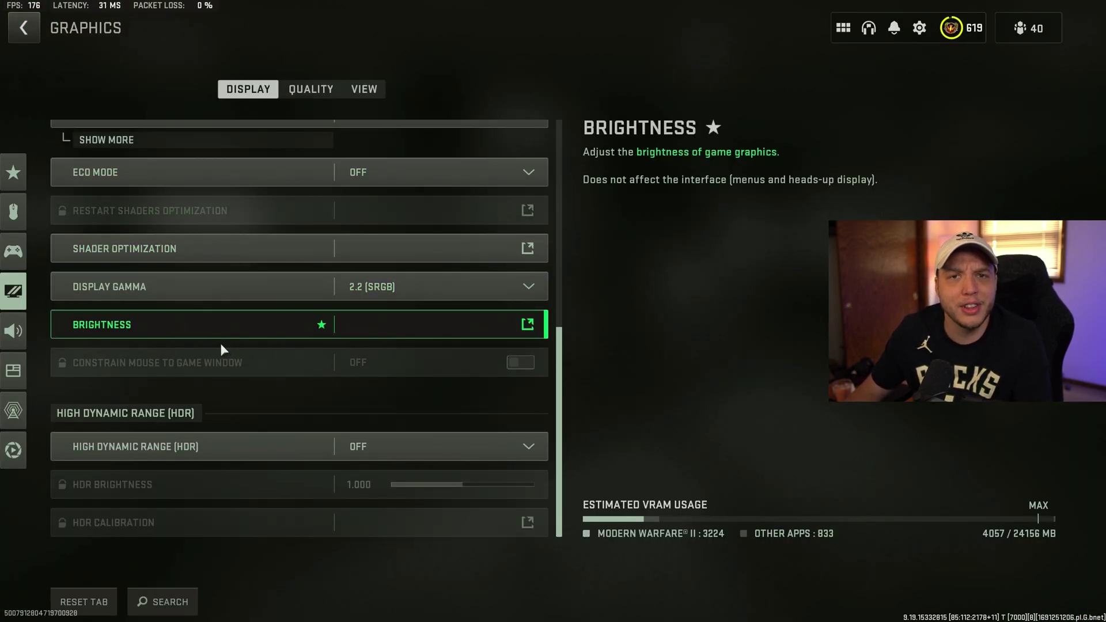
Step: Review the Global Quality settings, expanding the Upscaling / Sharpening details and checking the available Anti-Aliasing options
{"action": "key", "text": "e"}
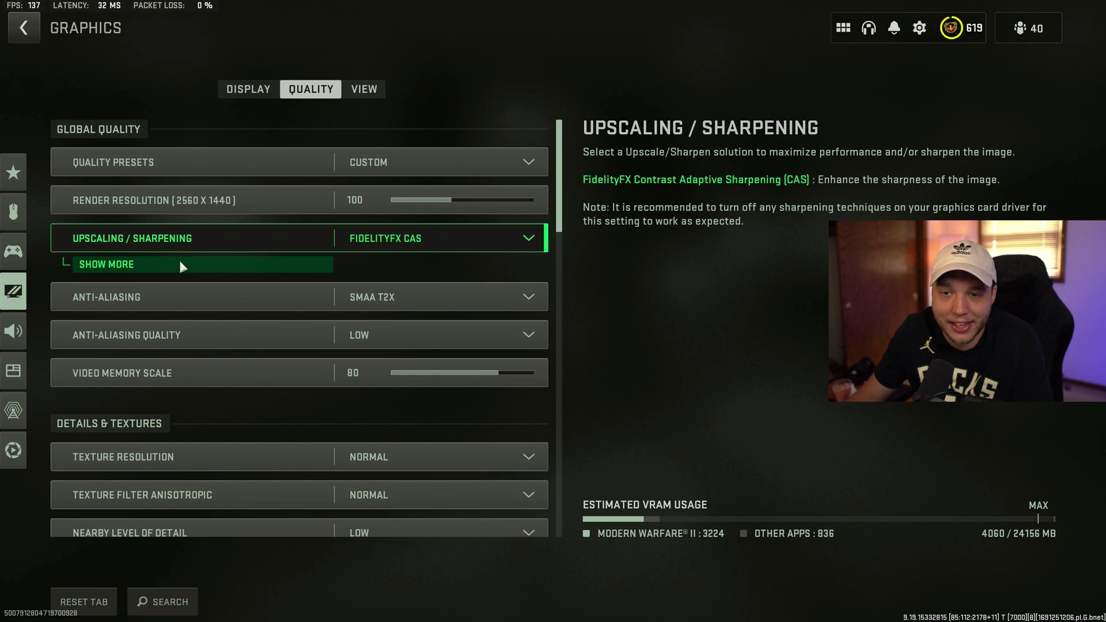
{"action": "left_click", "coordinate": [165, 264]}
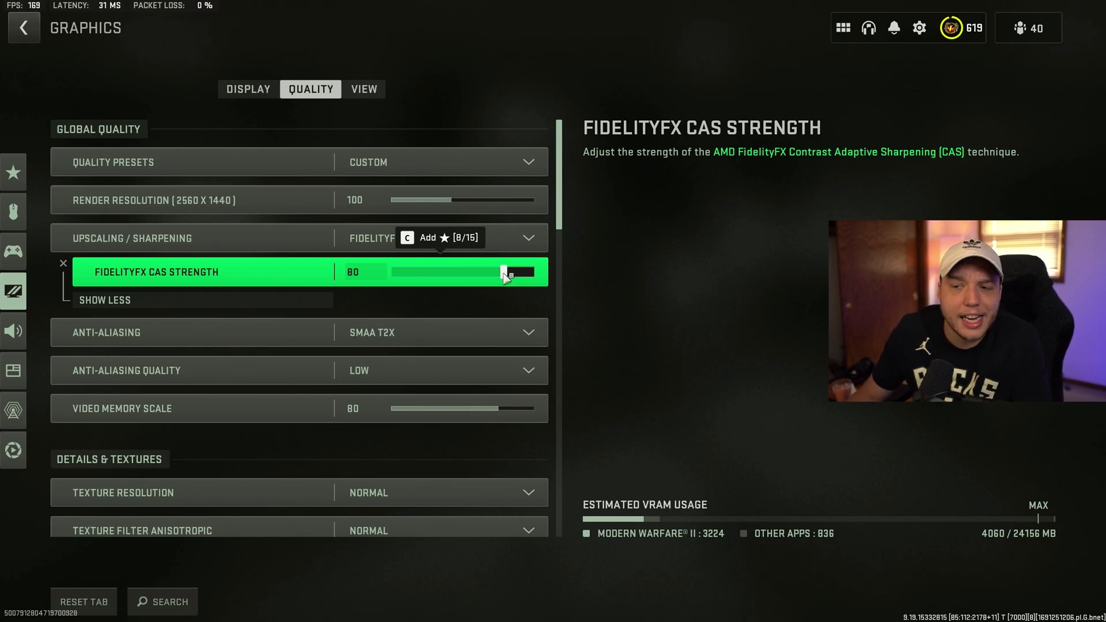
{"action": "scroll", "coordinate": [490, 274], "scroll_direction": "down", "scroll_amount": 1}
{"action": "left_click", "coordinate": [412, 284]}
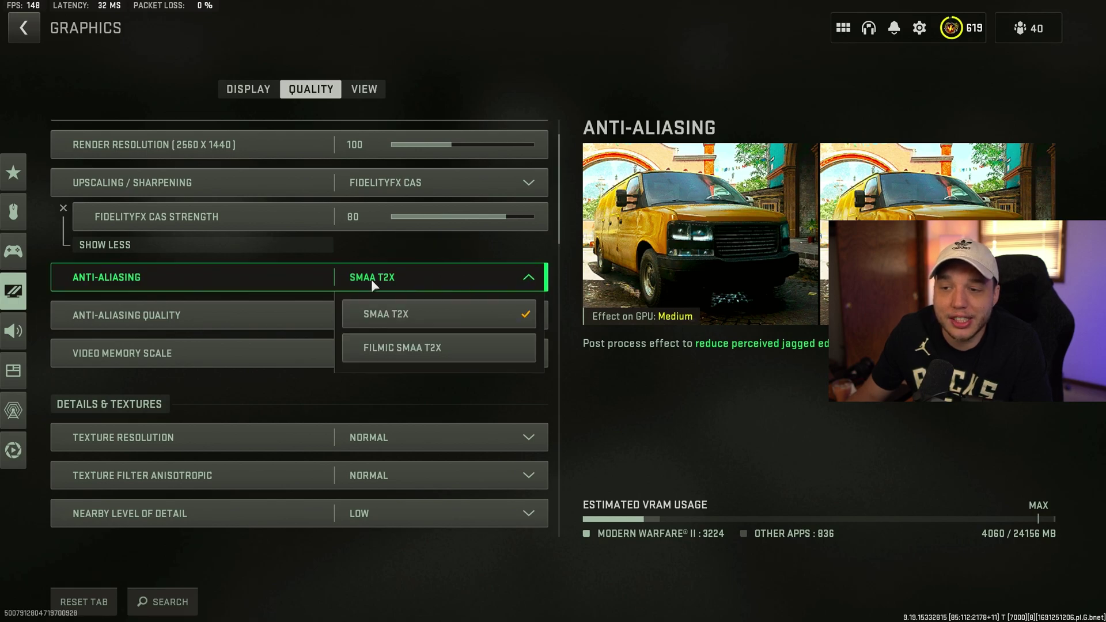
{"action": "left_click", "coordinate": [400, 279]}
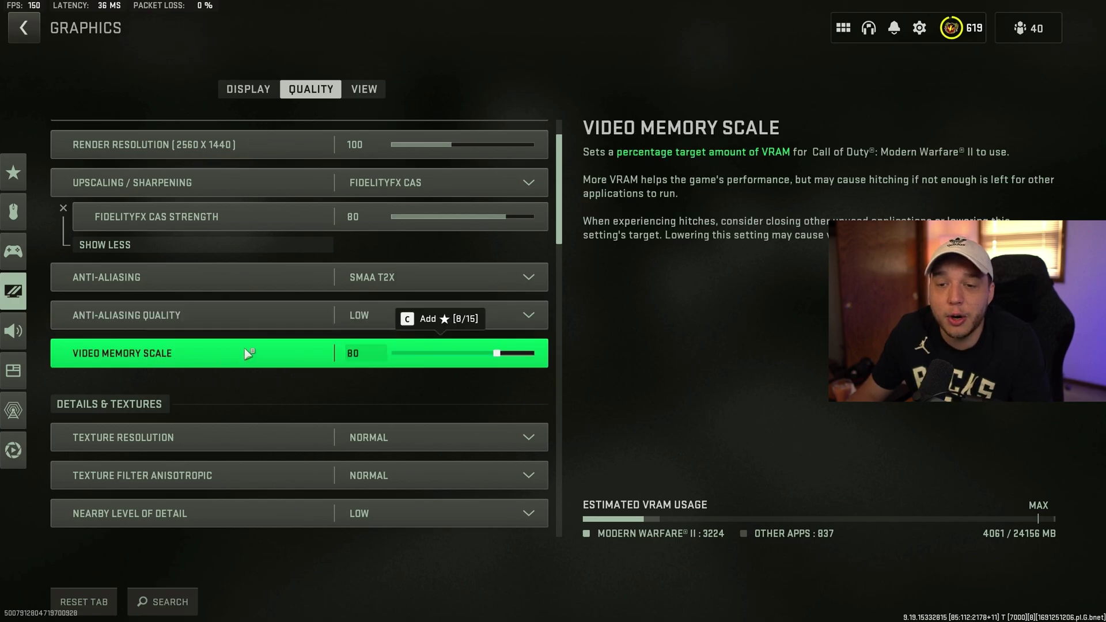
Step: Set Clutter Draw Distance to Long in the Details & Textures quality settings
{"action": "scroll", "coordinate": [266, 348], "scroll_direction": "down", "scroll_amount": 2}
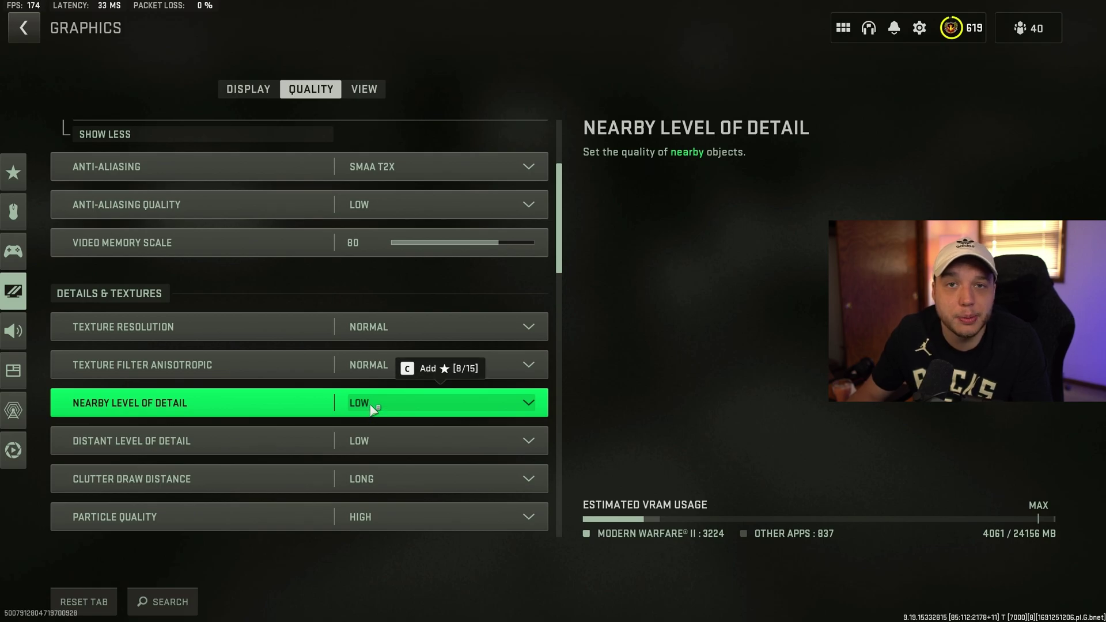
{"action": "scroll", "coordinate": [336, 427], "scroll_direction": "down", "scroll_amount": 2}
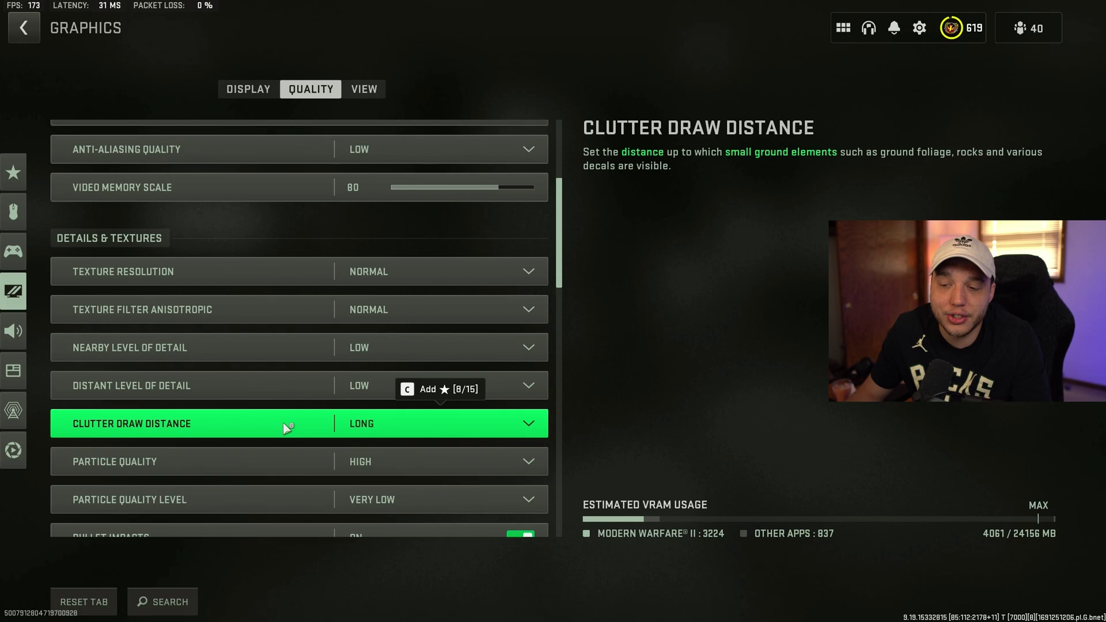
{"action": "left_click", "coordinate": [380, 429]}
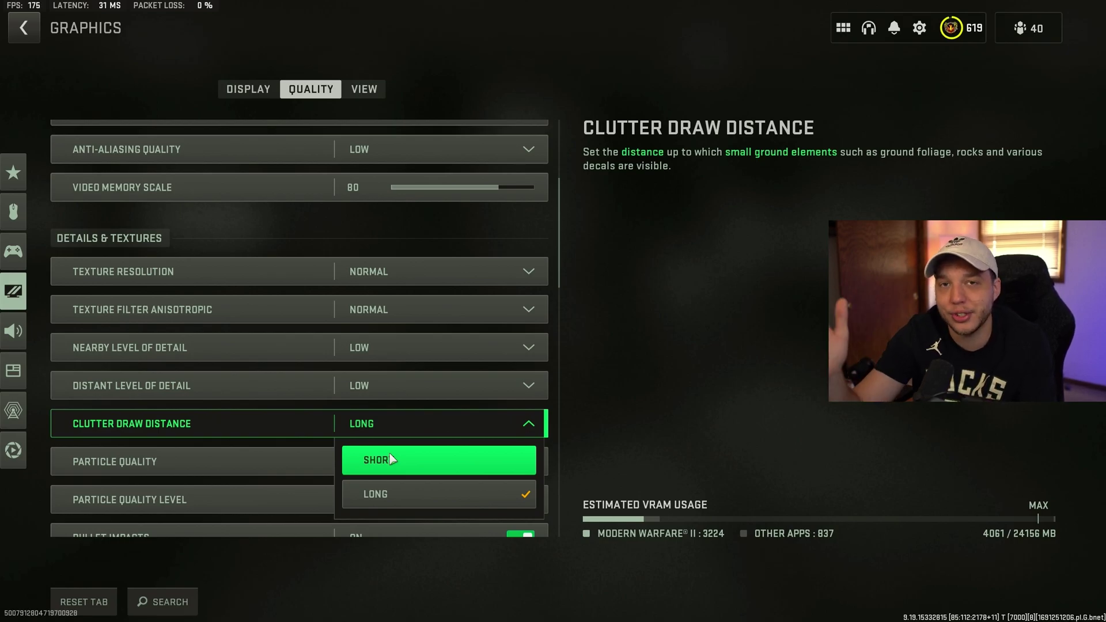
{"action": "left_click", "coordinate": [386, 494]}
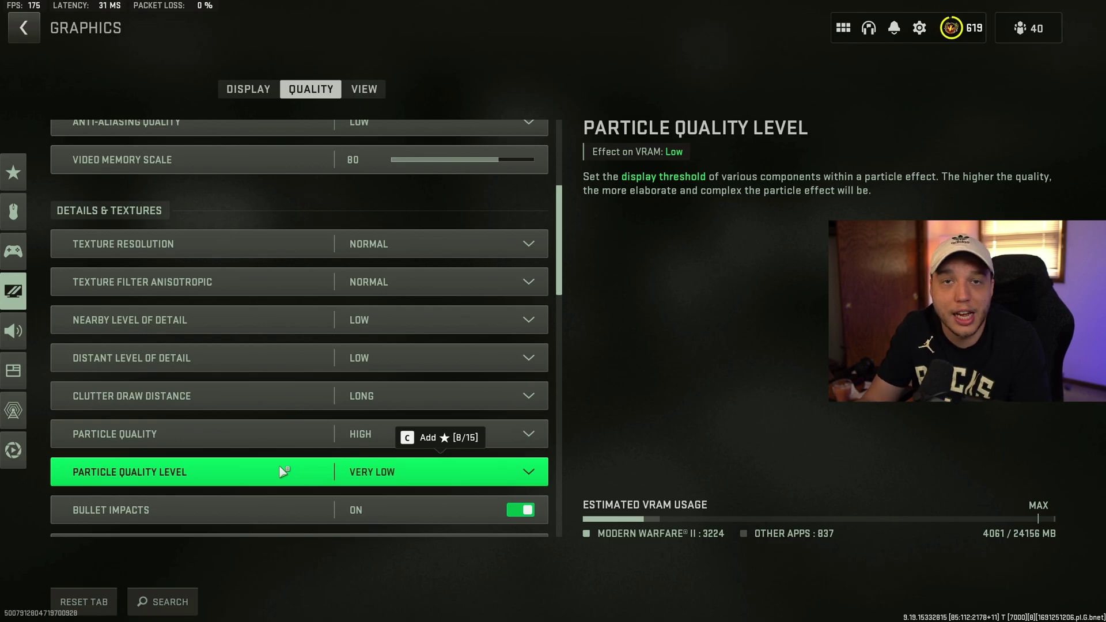
Step: Examine the remaining Details & Textures settings from Bullet Impacts to Water Quality, including the available Shader Quality options
{"action": "scroll", "coordinate": [280, 466], "scroll_direction": "down", "scroll_amount": 2}
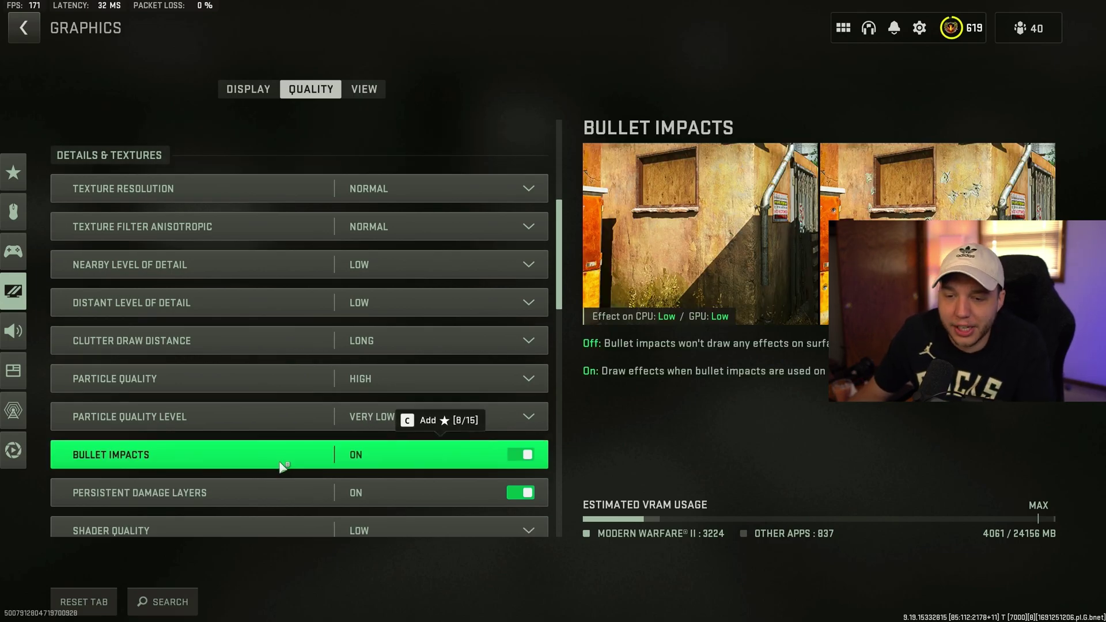
{"action": "scroll", "coordinate": [271, 458], "scroll_direction": "down", "scroll_amount": 1}
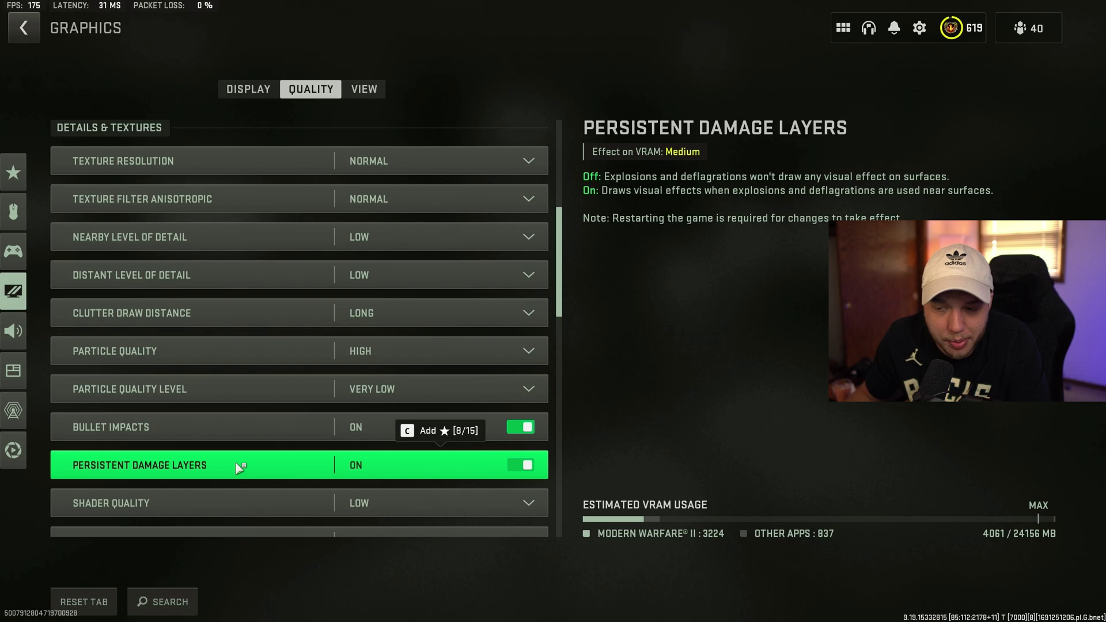
{"action": "scroll", "coordinate": [238, 468], "scroll_direction": "down", "scroll_amount": 2}
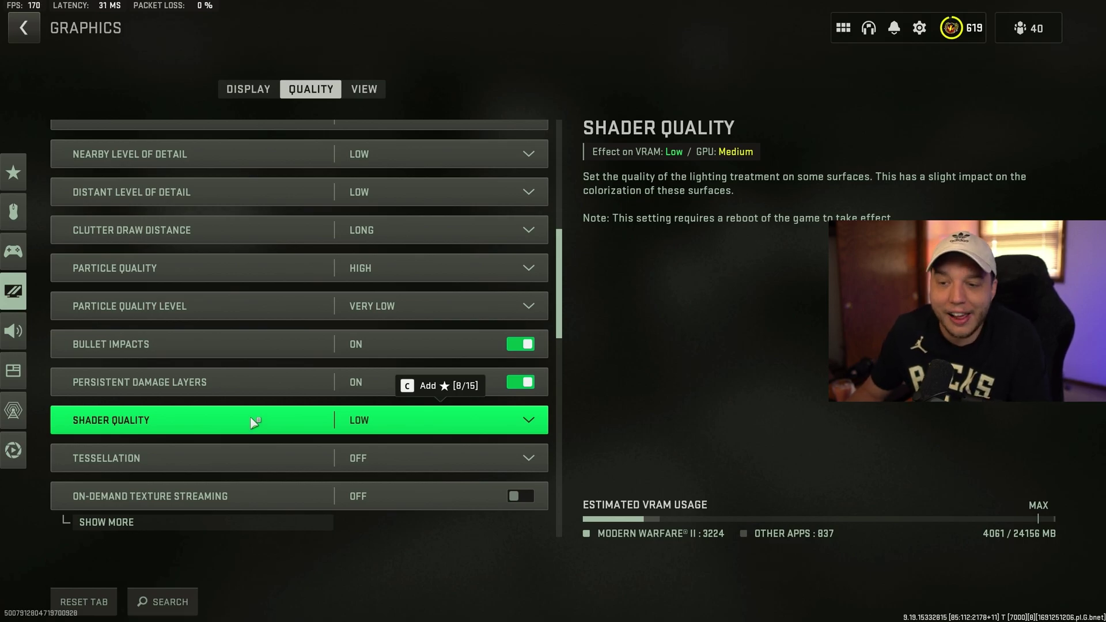
{"action": "left_click", "coordinate": [299, 425]}
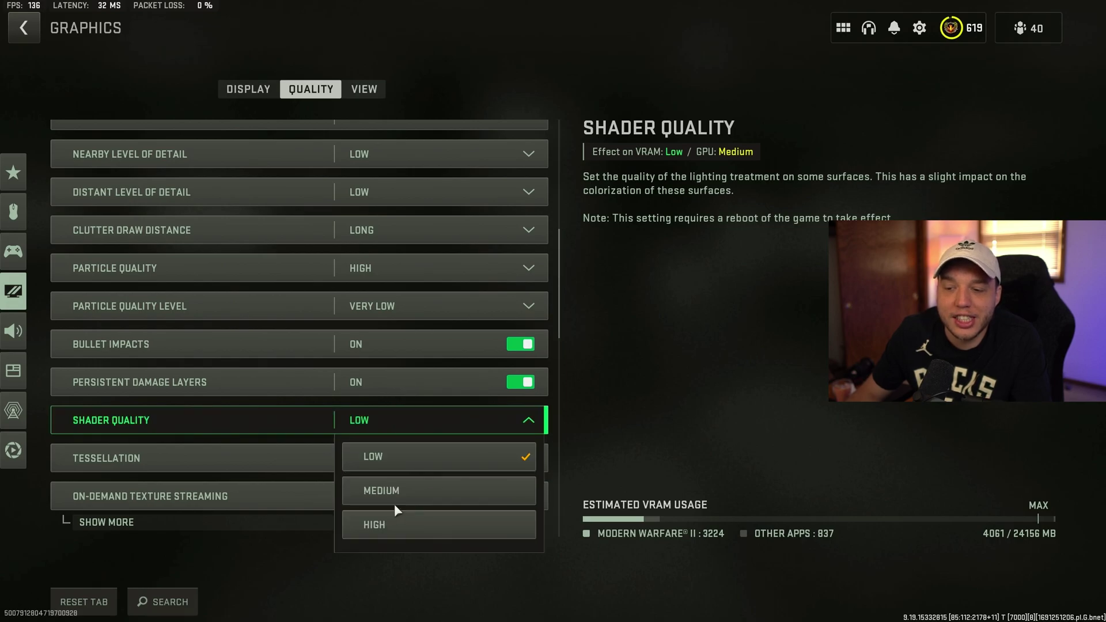
{"action": "left_click", "coordinate": [444, 420]}
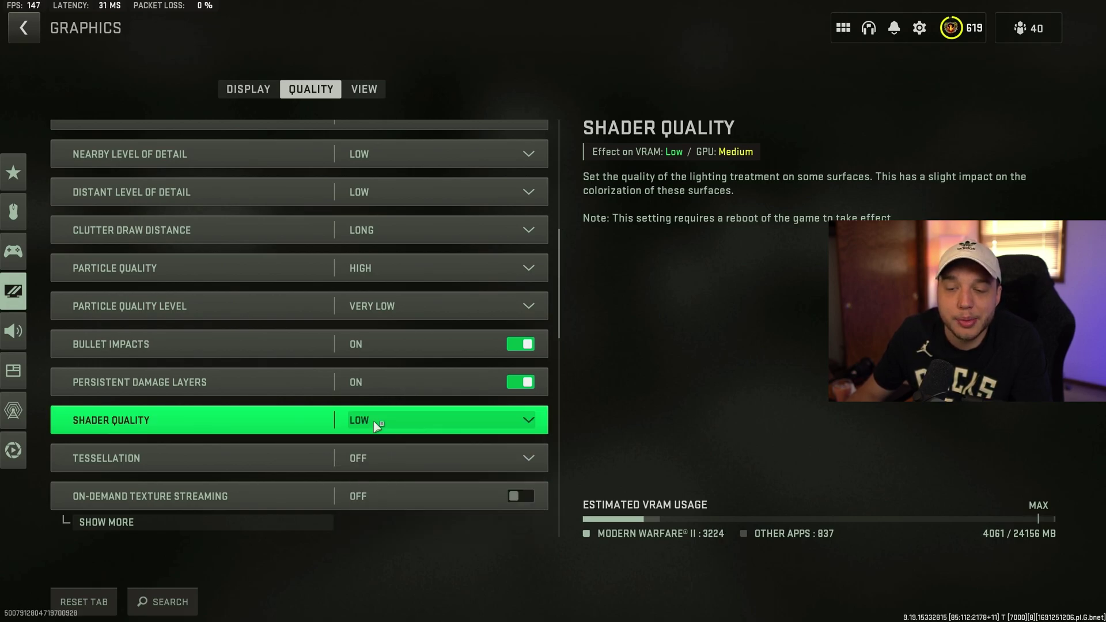
{"action": "scroll", "coordinate": [287, 425], "scroll_direction": "down", "scroll_amount": 1}
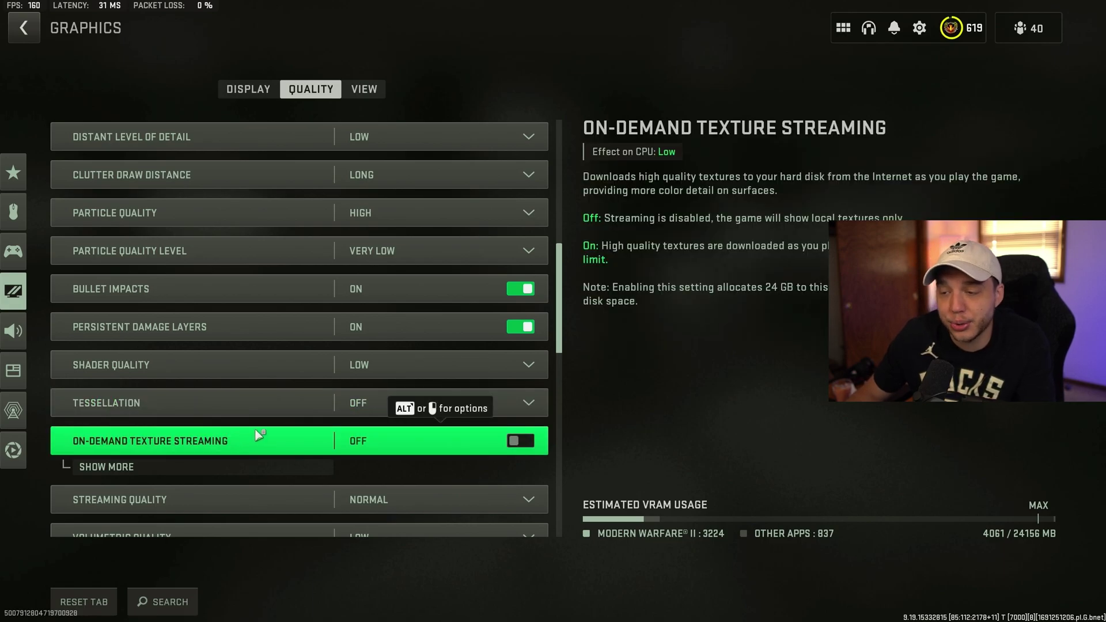
{"action": "scroll", "coordinate": [242, 420], "scroll_direction": "down", "scroll_amount": 2}
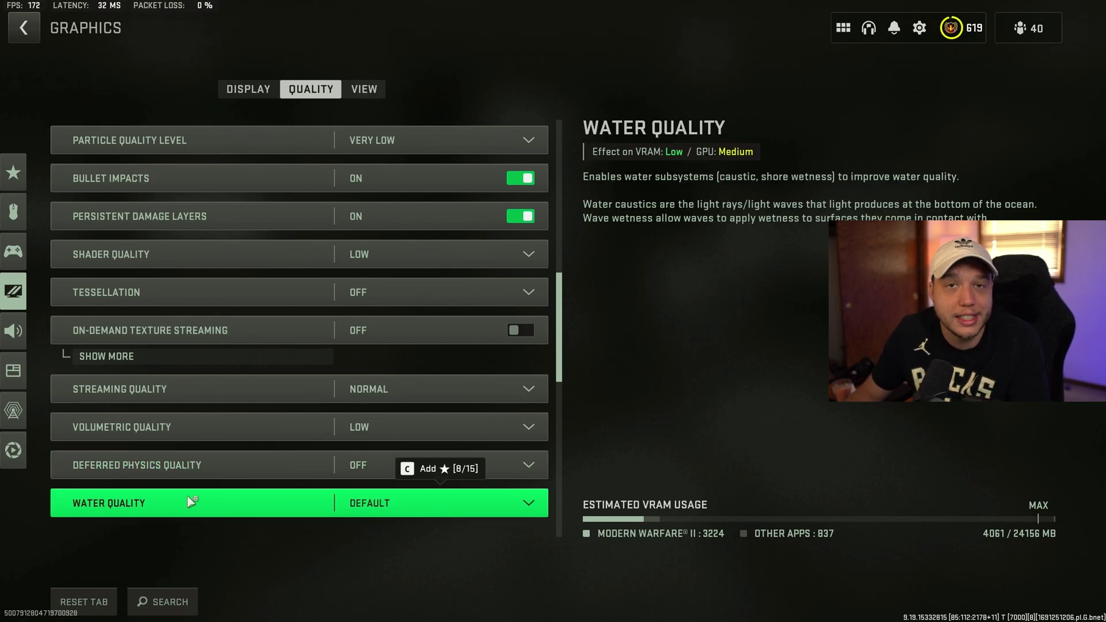
Step: Examine the Shadow & Lighting and Post Processing Effects quality settings, from Shadow Map Resolution to Film Grain
{"action": "scroll", "coordinate": [192, 501], "scroll_direction": "down", "scroll_amount": 7}
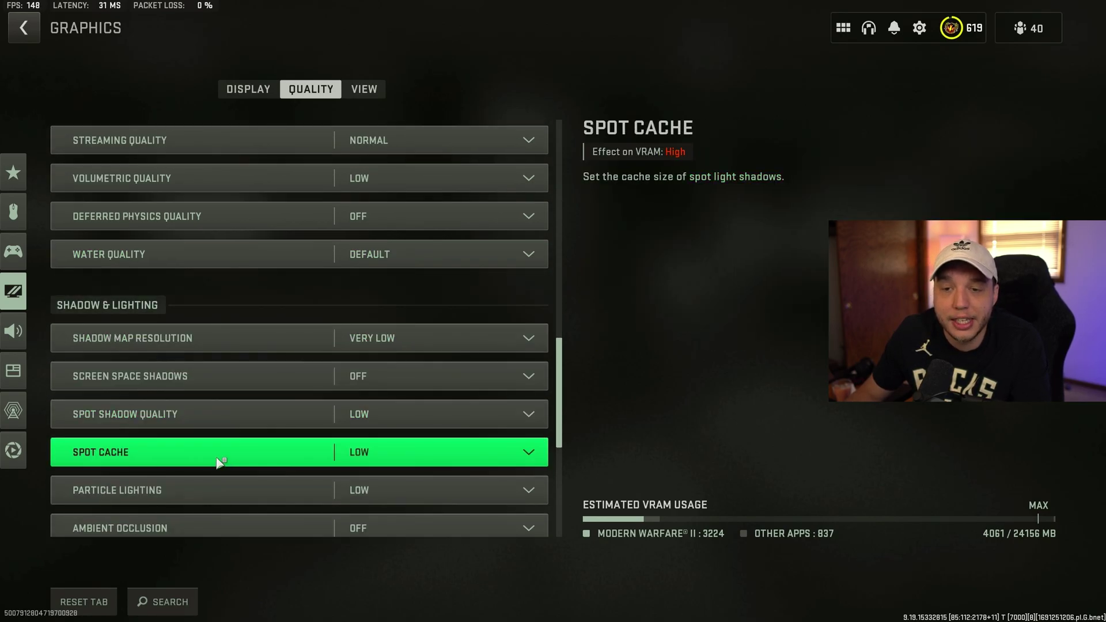
{"action": "scroll", "coordinate": [236, 404], "scroll_direction": "up", "scroll_amount": 1}
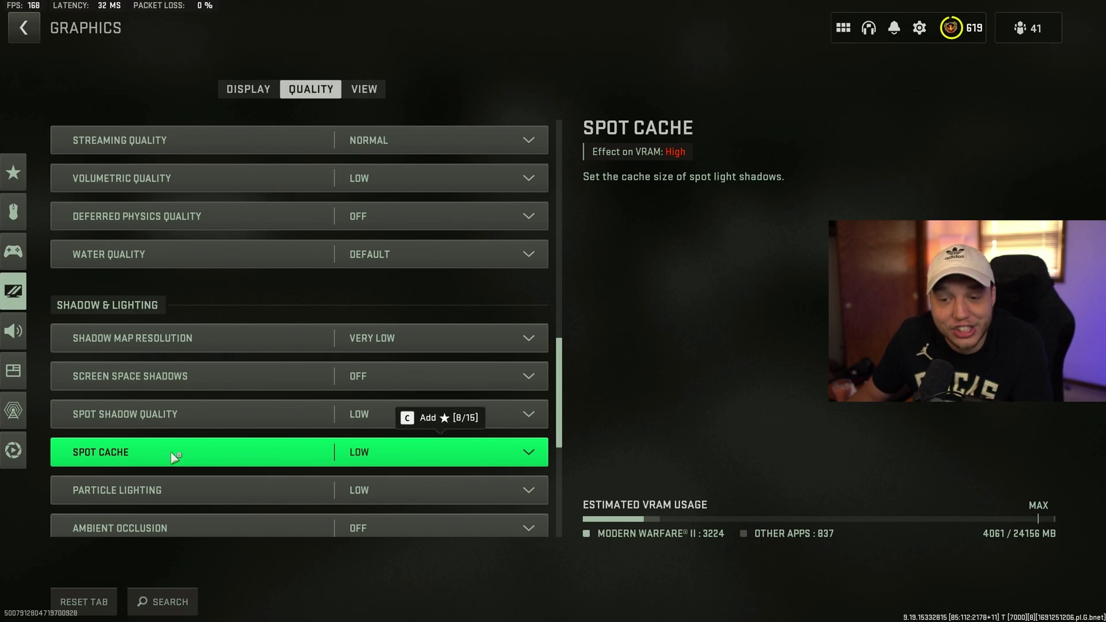
{"action": "scroll", "coordinate": [171, 451], "scroll_direction": "down", "scroll_amount": 2}
{"action": "scroll", "coordinate": [188, 440], "scroll_direction": "down", "scroll_amount": 1}
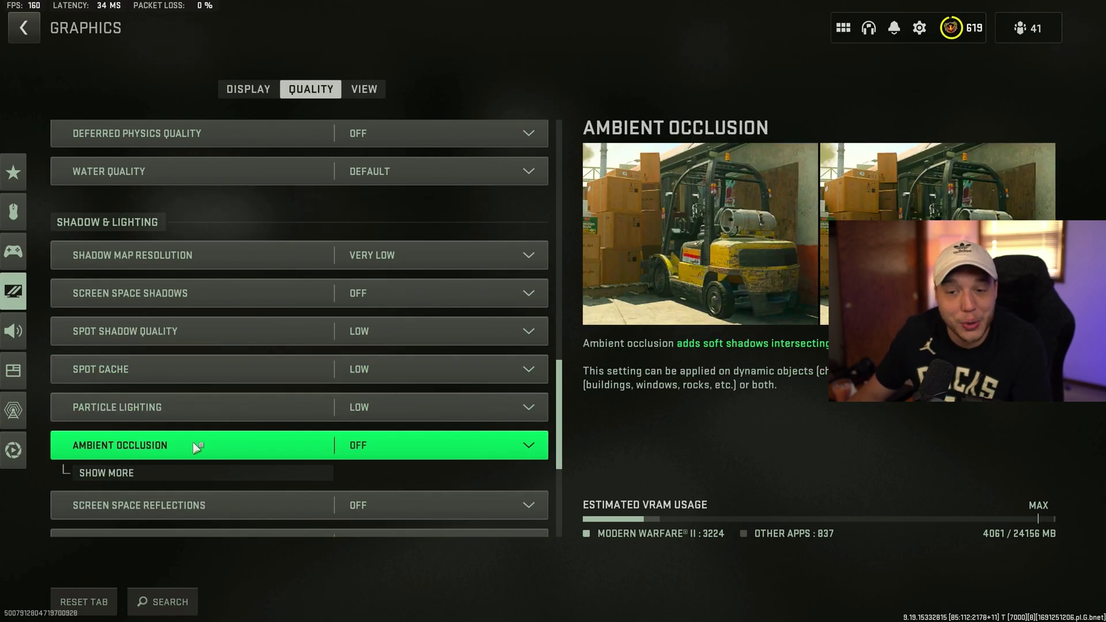
{"action": "scroll", "coordinate": [202, 444], "scroll_direction": "down", "scroll_amount": 4}
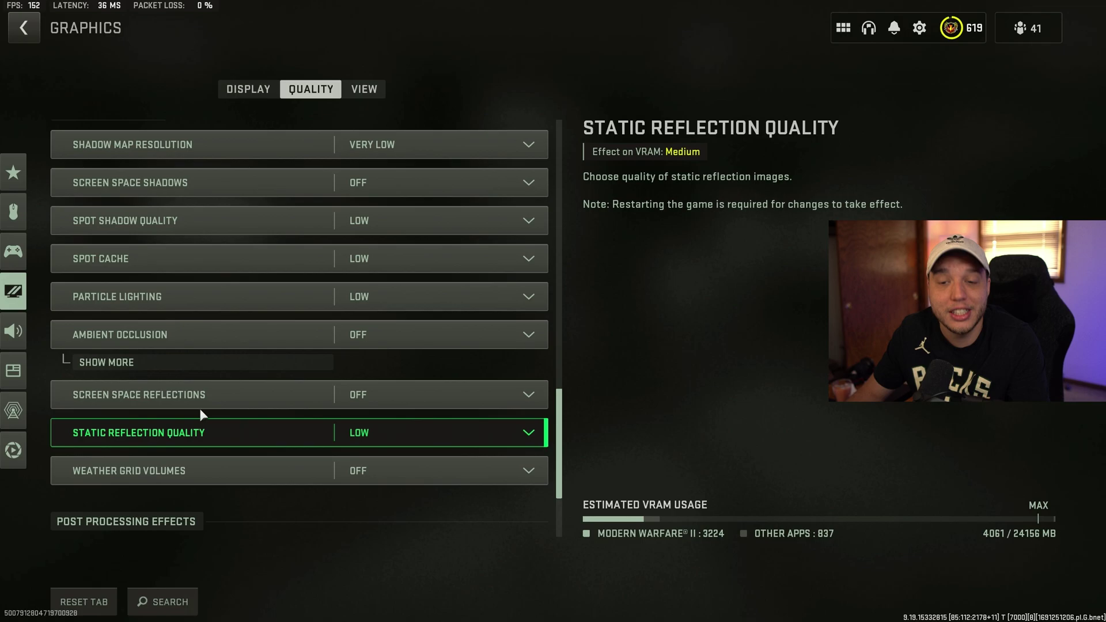
{"action": "scroll", "coordinate": [239, 402], "scroll_direction": "down", "scroll_amount": 2}
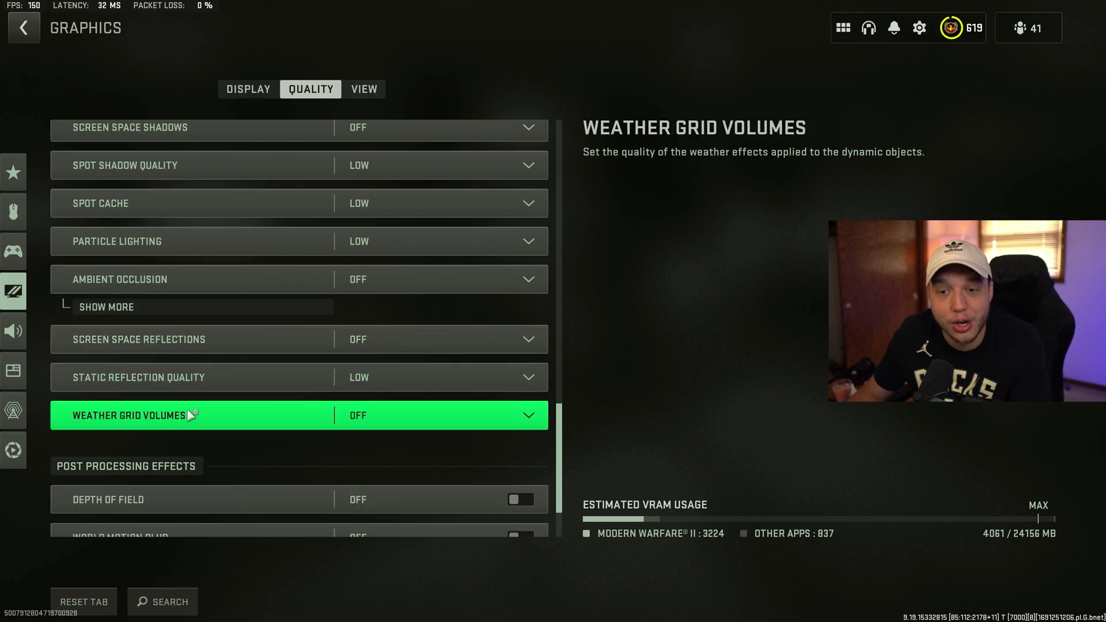
{"action": "scroll", "coordinate": [201, 413], "scroll_direction": "down", "scroll_amount": 3}
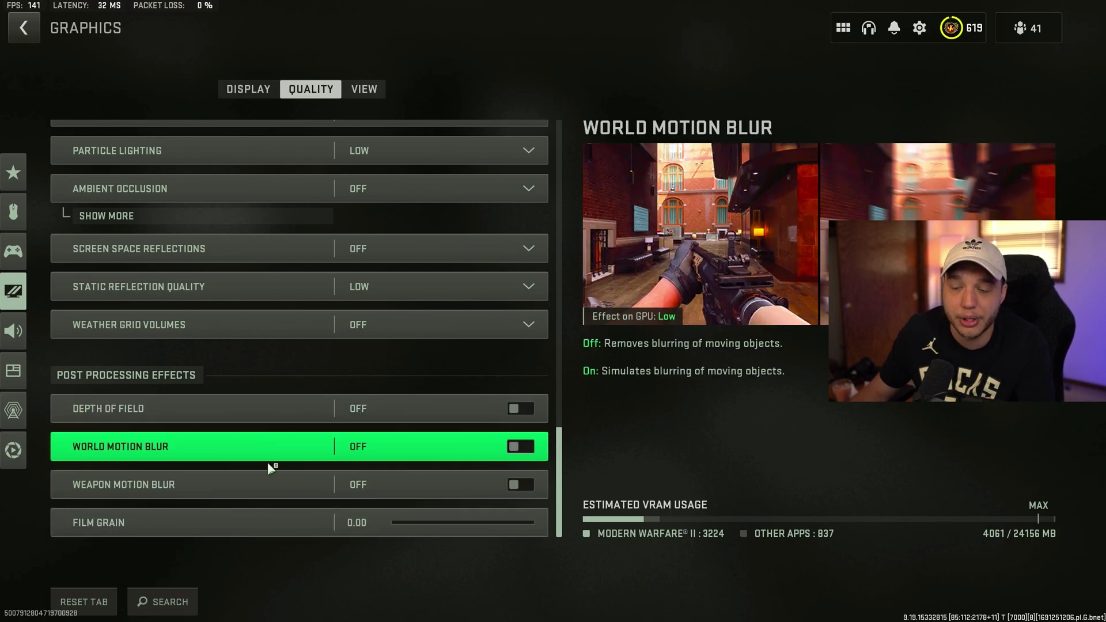
Step: Review the field of view and camera settings, checking the available Weapon Field of View options
{"action": "left_click", "coordinate": [364, 89]}
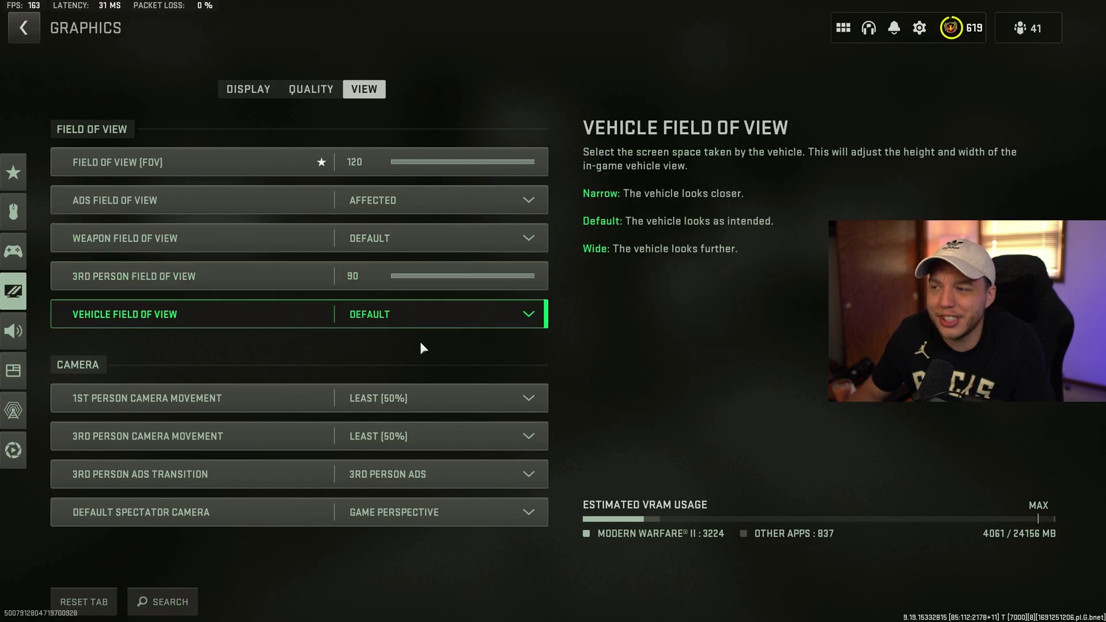
{"action": "left_click", "coordinate": [385, 242]}
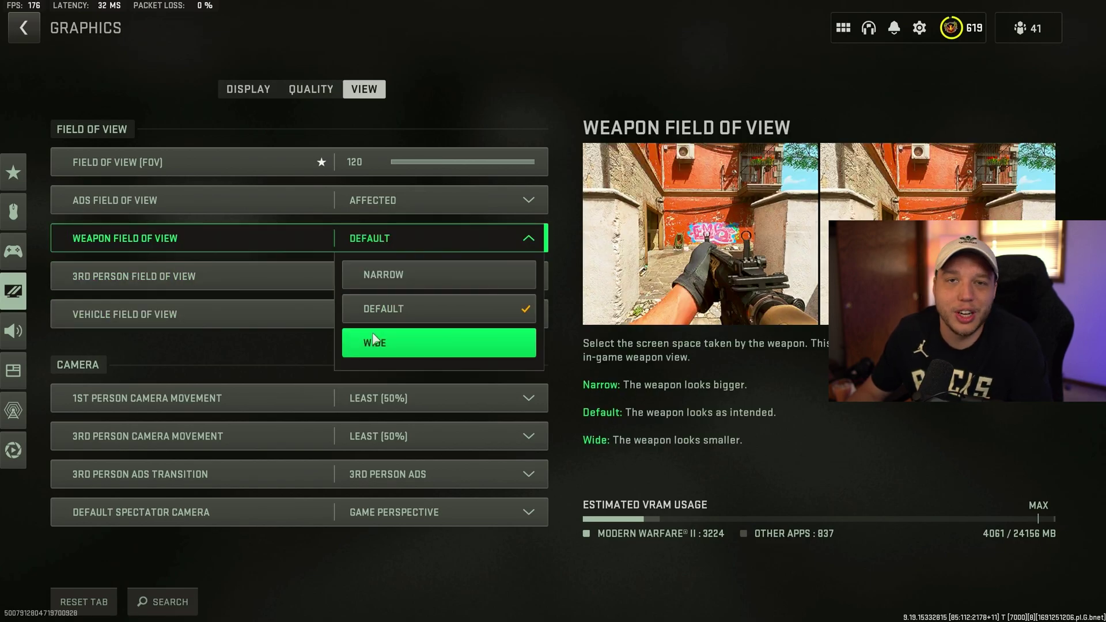
{"action": "left_click", "coordinate": [397, 240]}
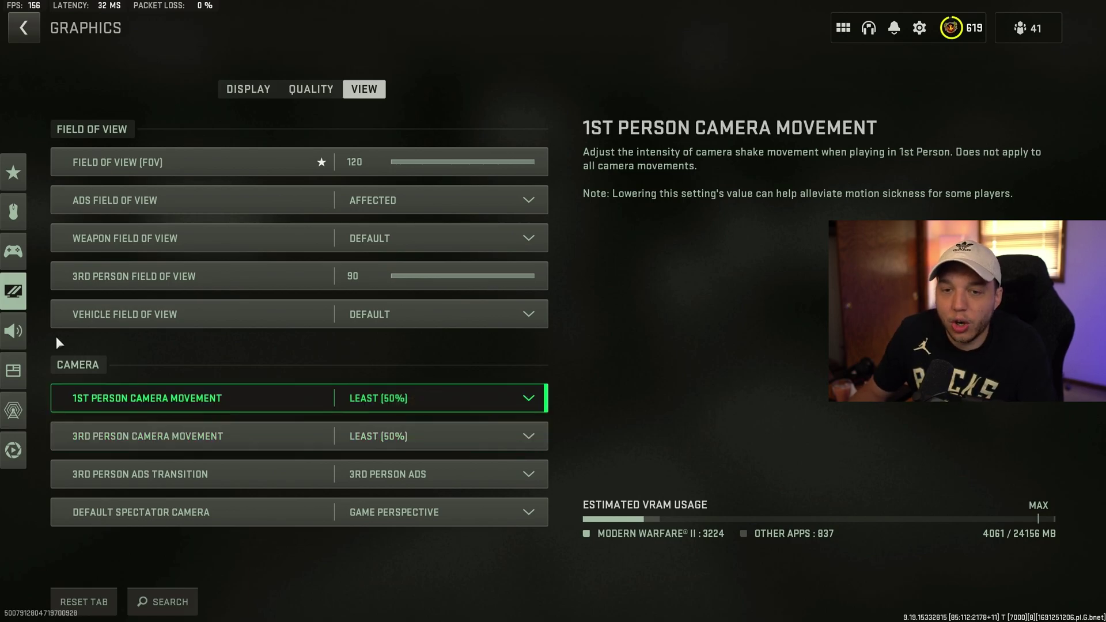
Step: Review the audio settings, expanding the individual volumes under Master Volume and checking the settings through Audio Advanced Settings
{"action": "left_click", "coordinate": [25, 340]}
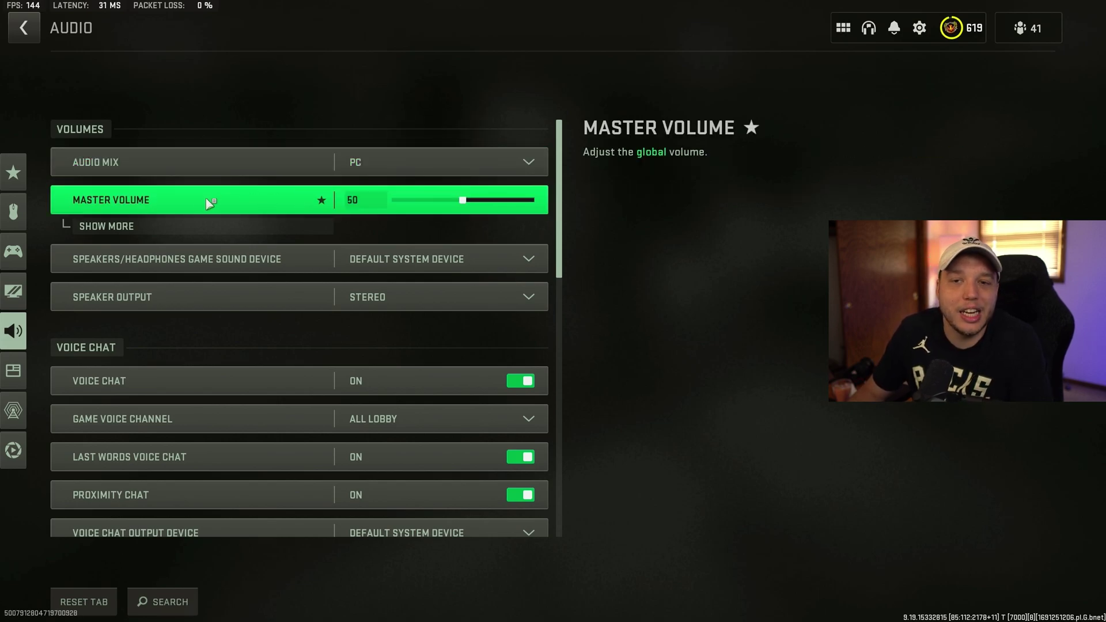
{"action": "left_click", "coordinate": [185, 227]}
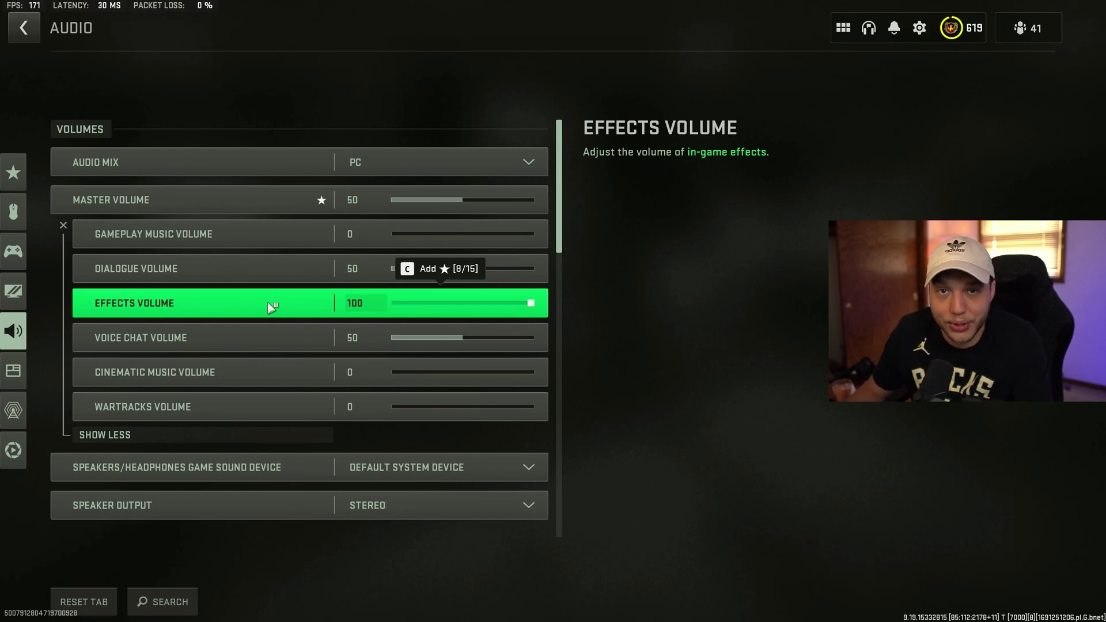
{"action": "scroll", "coordinate": [267, 302], "scroll_direction": "down", "scroll_amount": 7}
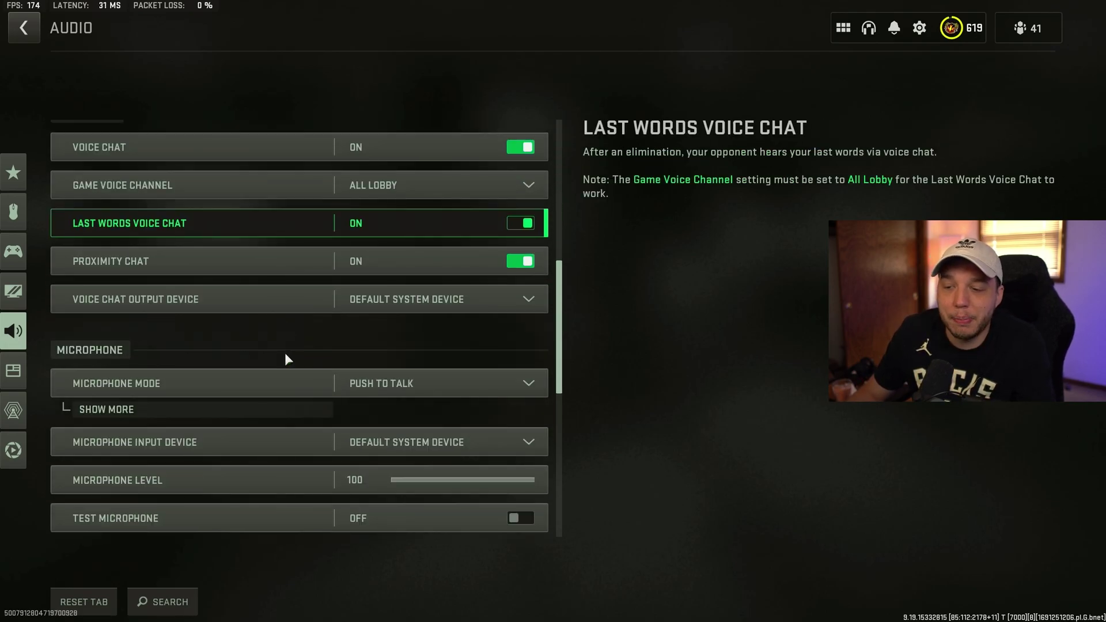
{"action": "scroll", "coordinate": [285, 352], "scroll_direction": "down", "scroll_amount": 8}
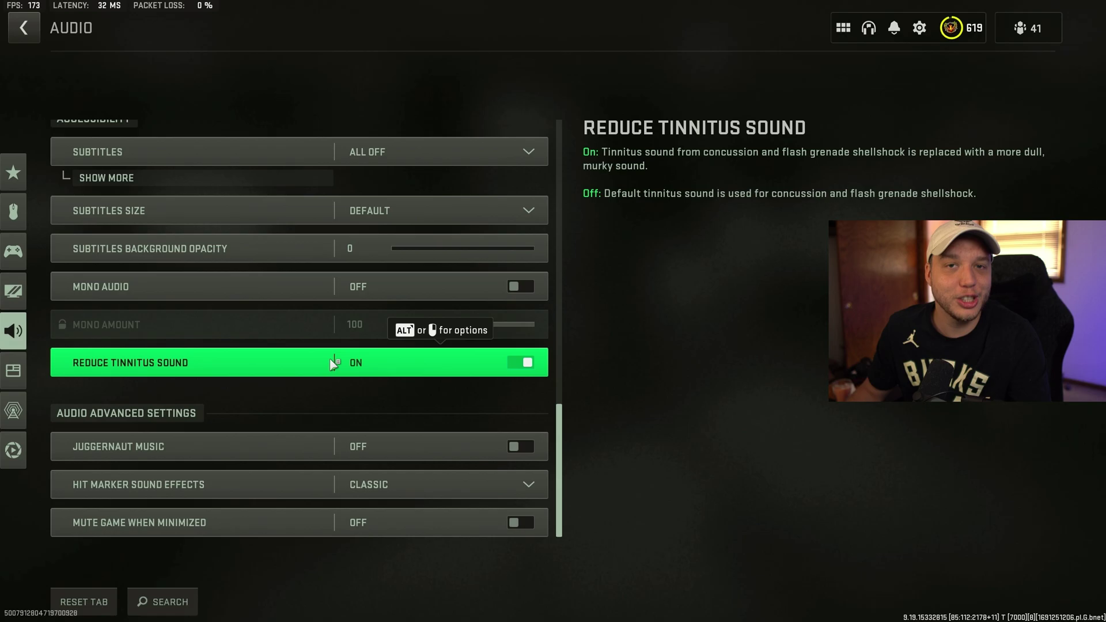
Step: Review the Interface readability settings and the color filter settings under Color Customization
{"action": "left_click", "coordinate": [17, 369]}
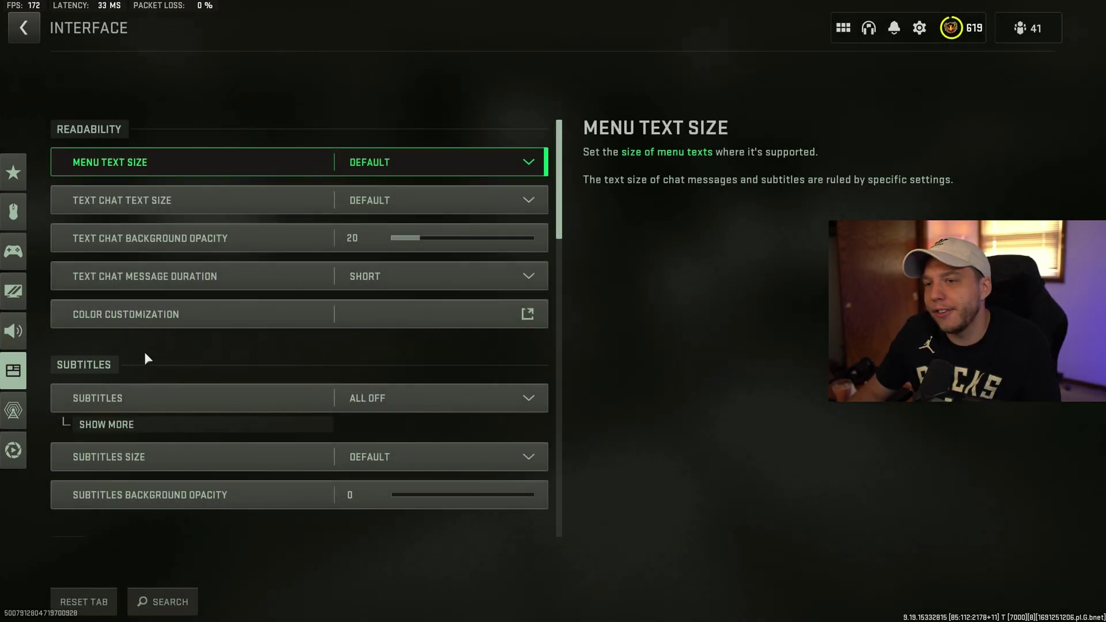
{"action": "left_click", "coordinate": [195, 318]}
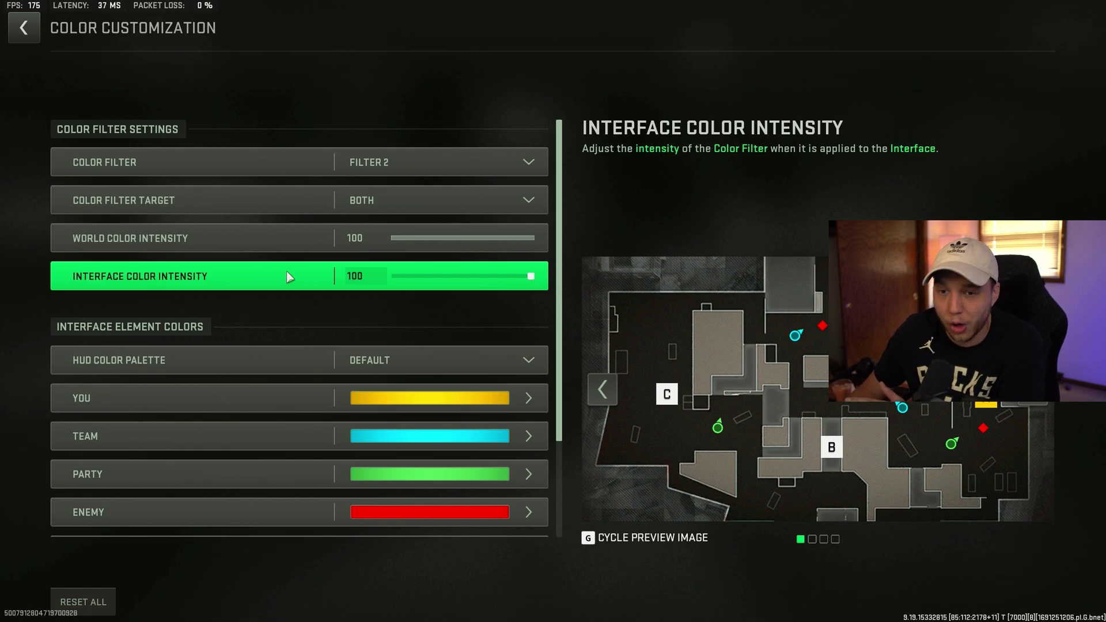
{"action": "left_click", "coordinate": [32, 32]}
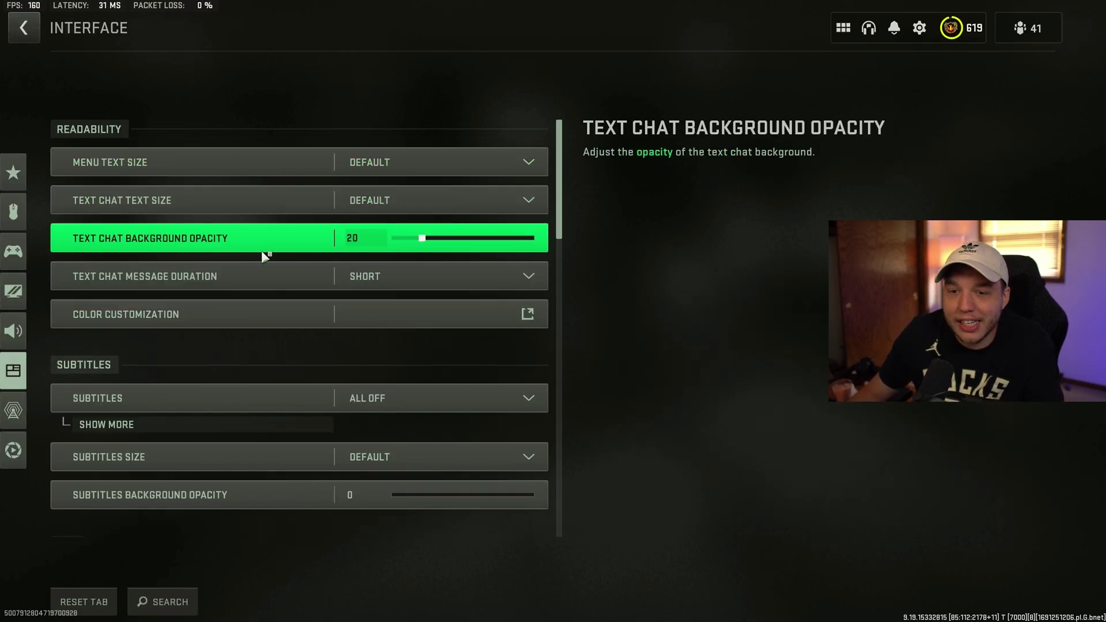
Step: Review the Interface HUD settings from HUD bounds to Center Dot Scale, checking the Crosshairs options and keeping Static
{"action": "scroll", "coordinate": [259, 327], "scroll_direction": "down", "scroll_amount": 5}
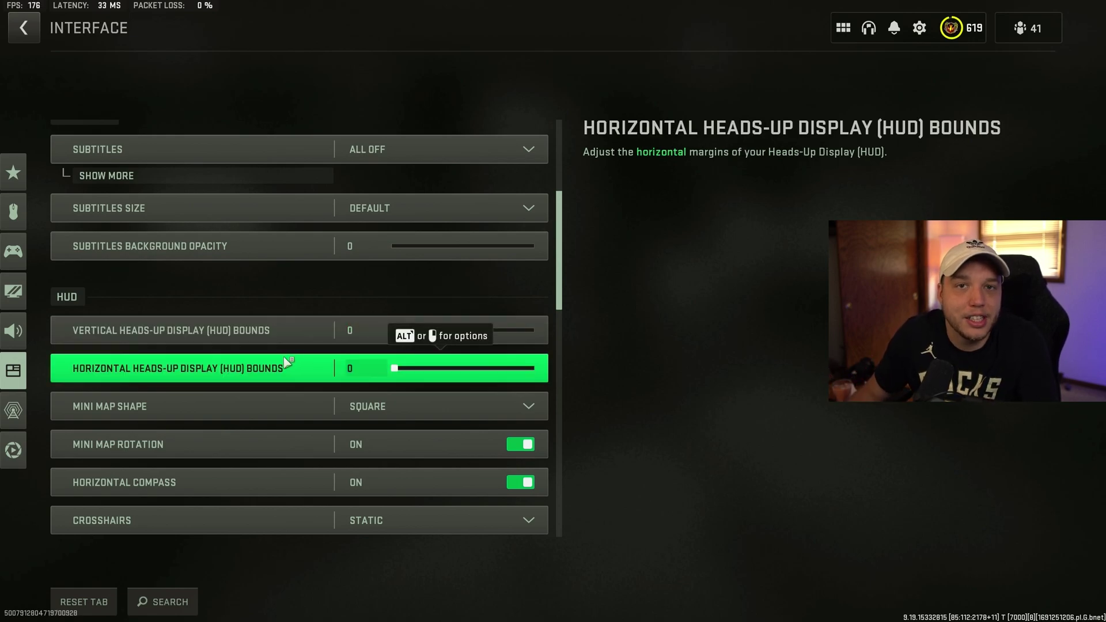
{"action": "scroll", "coordinate": [280, 369], "scroll_direction": "down", "scroll_amount": 3}
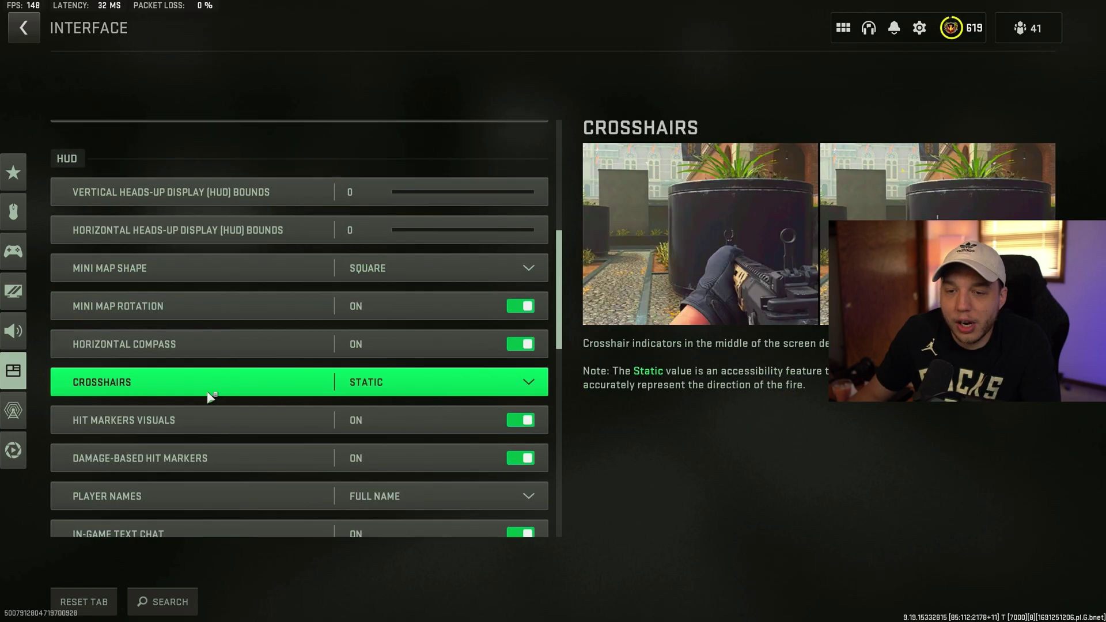
{"action": "left_click", "coordinate": [380, 381]}
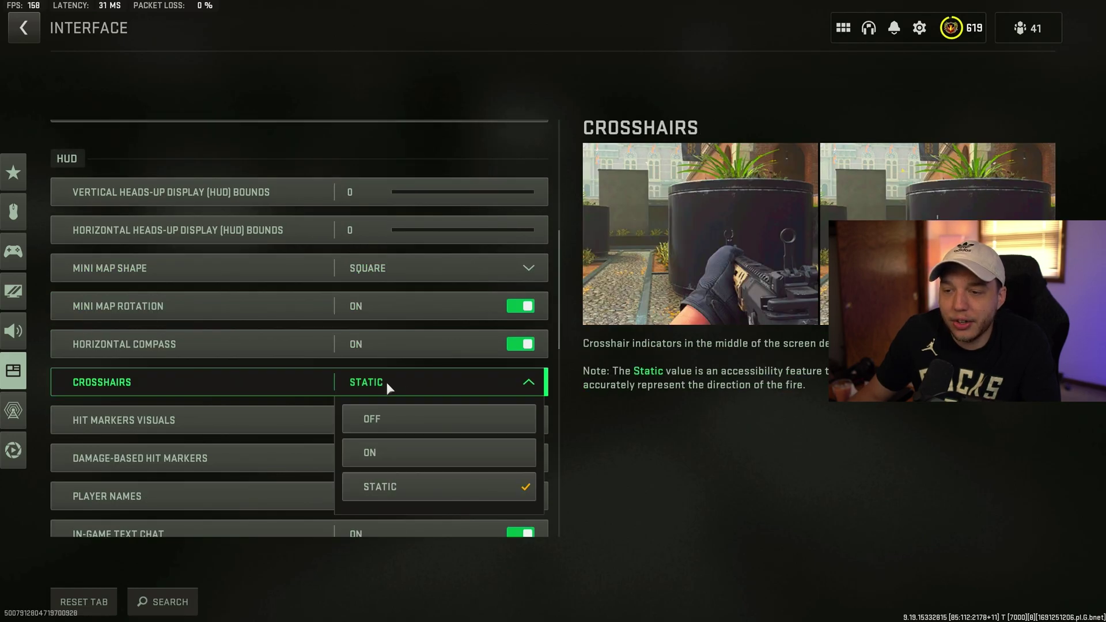
{"action": "left_click", "coordinate": [386, 486]}
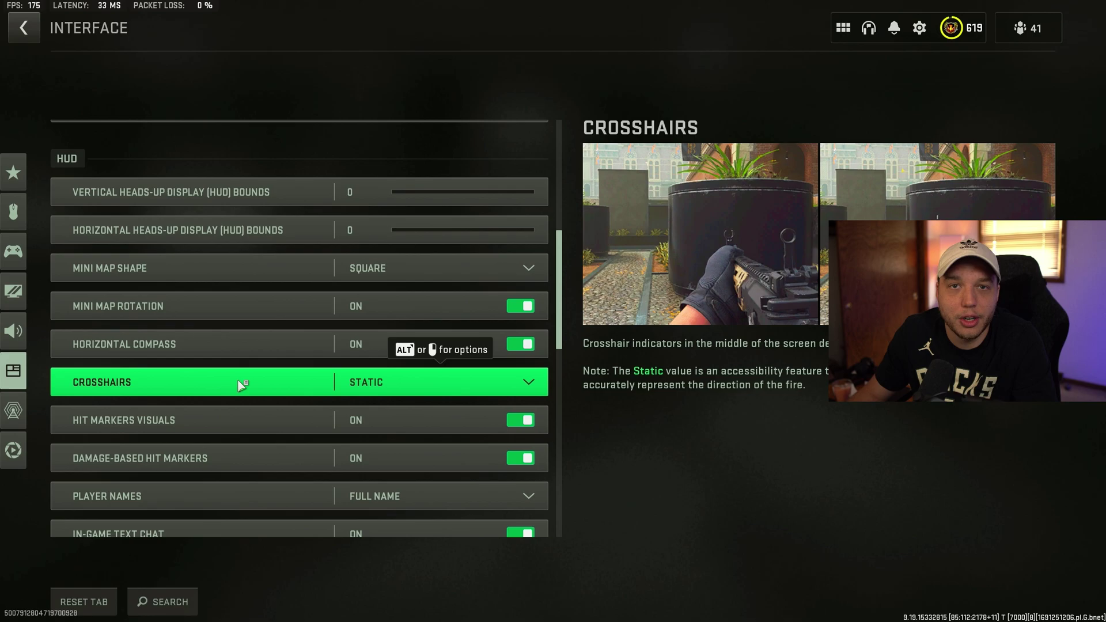
{"action": "scroll", "coordinate": [236, 386], "scroll_direction": "down", "scroll_amount": 4}
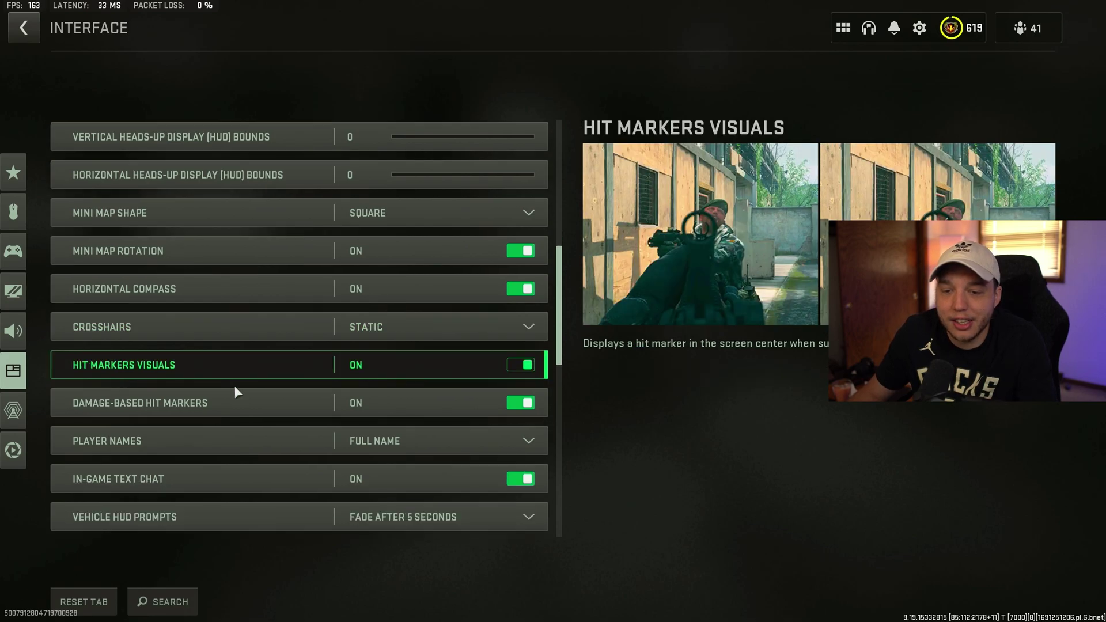
{"action": "scroll", "coordinate": [233, 388], "scroll_direction": "down", "scroll_amount": 1}
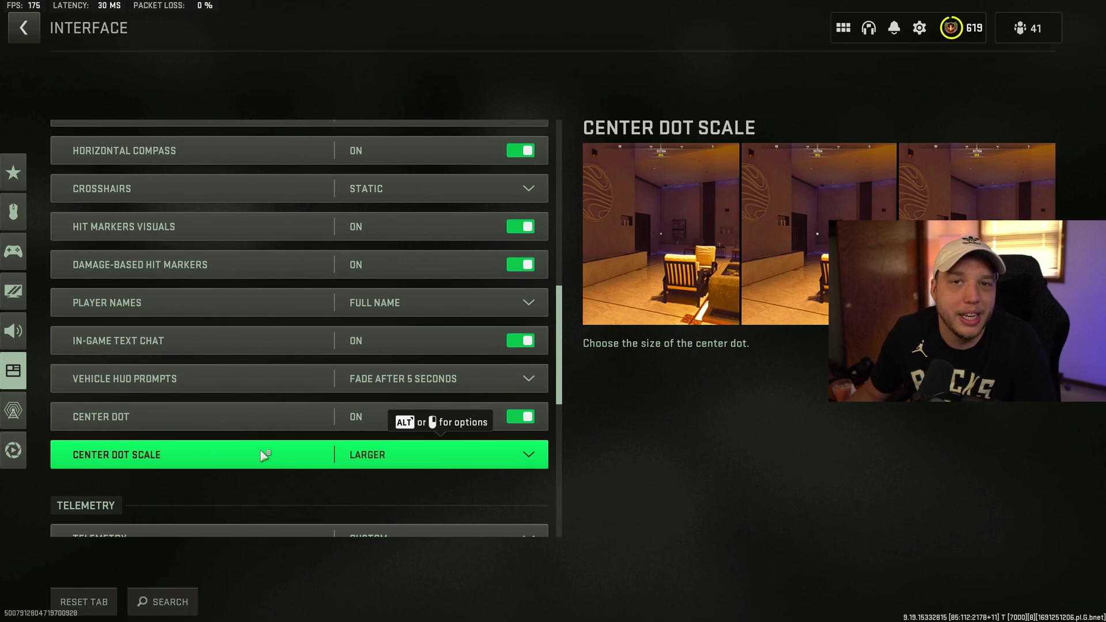
Step: Review the Telemetry settings with the individual widgets expanded, and the Advanced Interface Settings
{"action": "scroll", "coordinate": [264, 455], "scroll_direction": "down", "scroll_amount": 6}
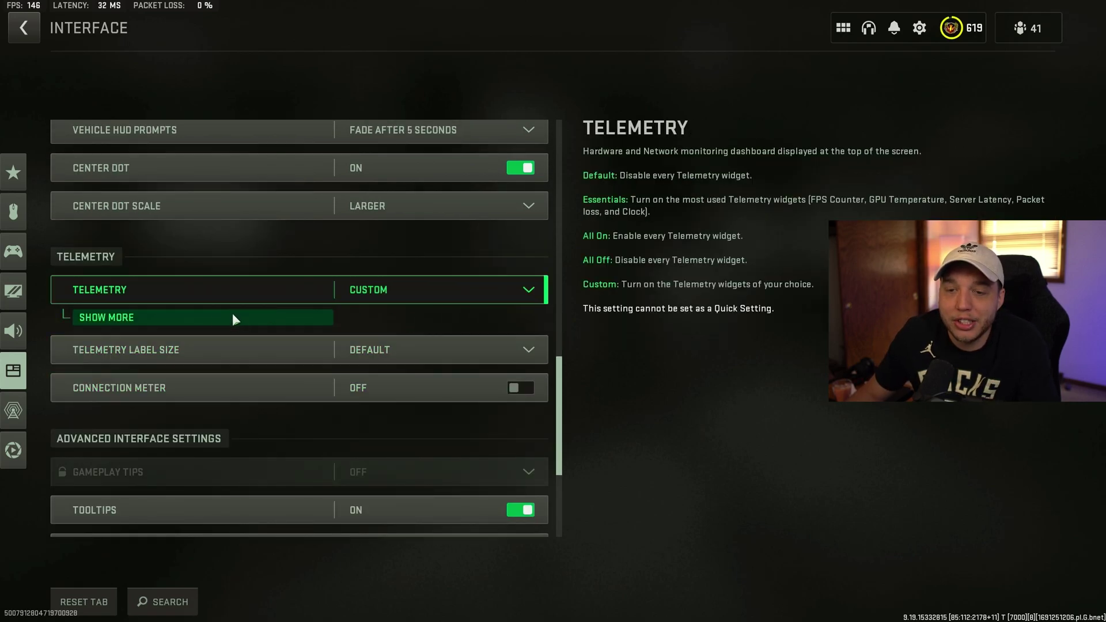
{"action": "left_click", "coordinate": [234, 317]}
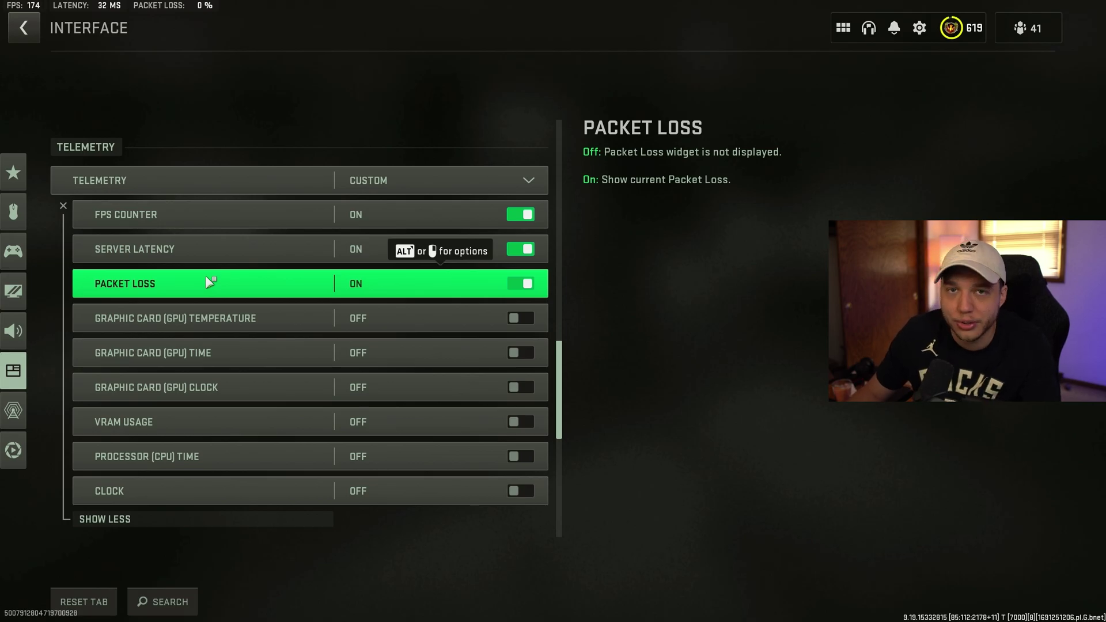
{"action": "scroll", "coordinate": [368, 391], "scroll_direction": "down", "scroll_amount": 12}
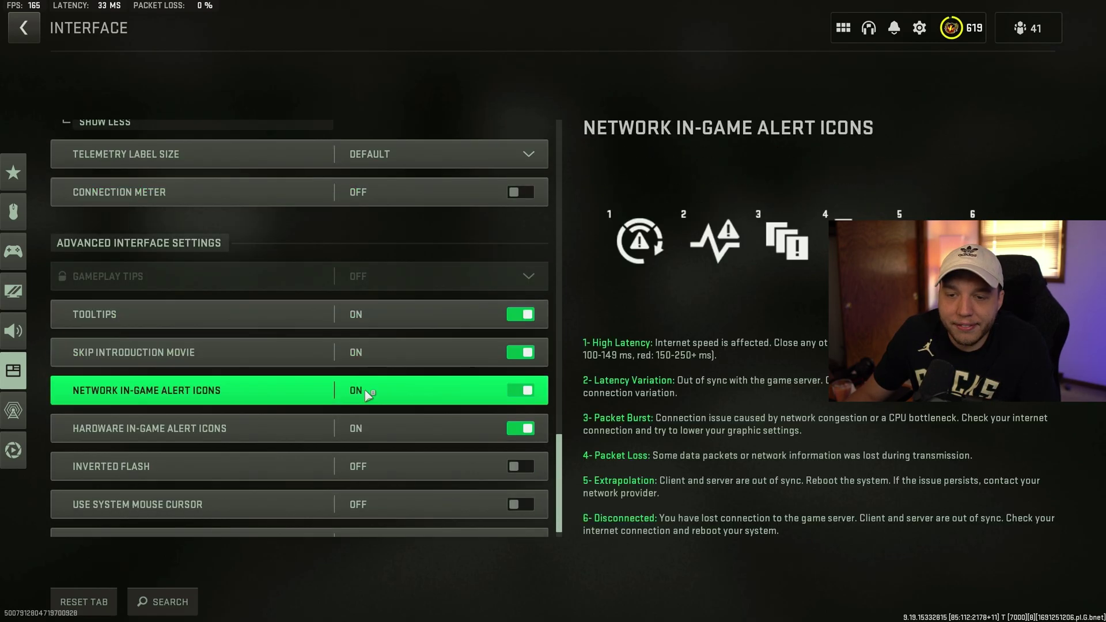
{"action": "scroll", "coordinate": [366, 393], "scroll_direction": "down", "scroll_amount": 1}
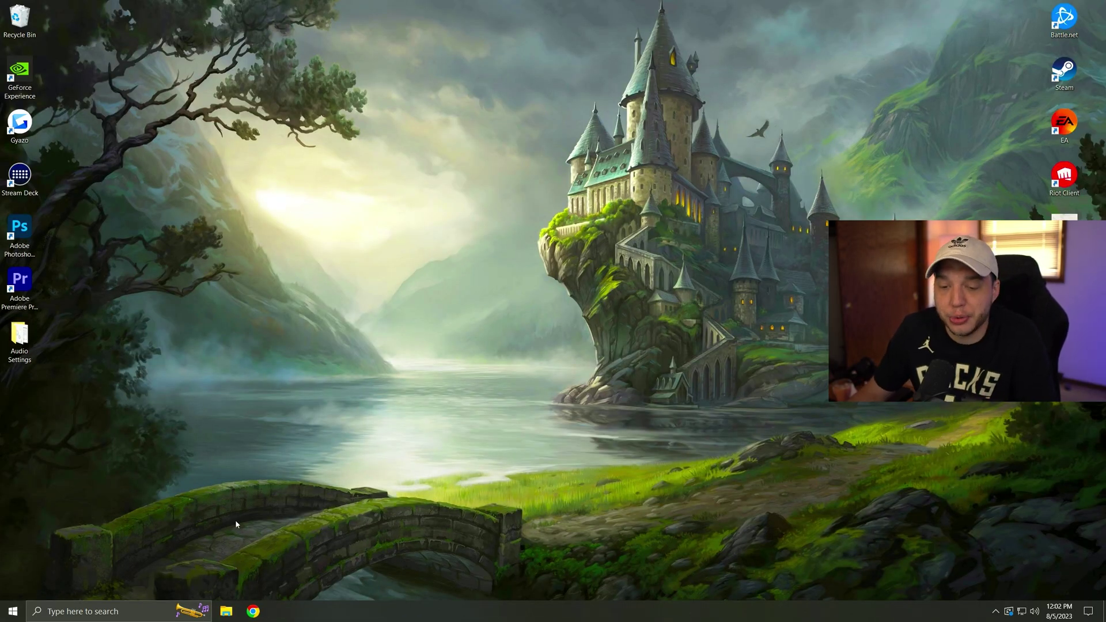
Step: Search Windows for "game", check Game Mode and the related GPU scheduling setting, and close Settings
{"action": "left_click", "coordinate": [107, 612]}
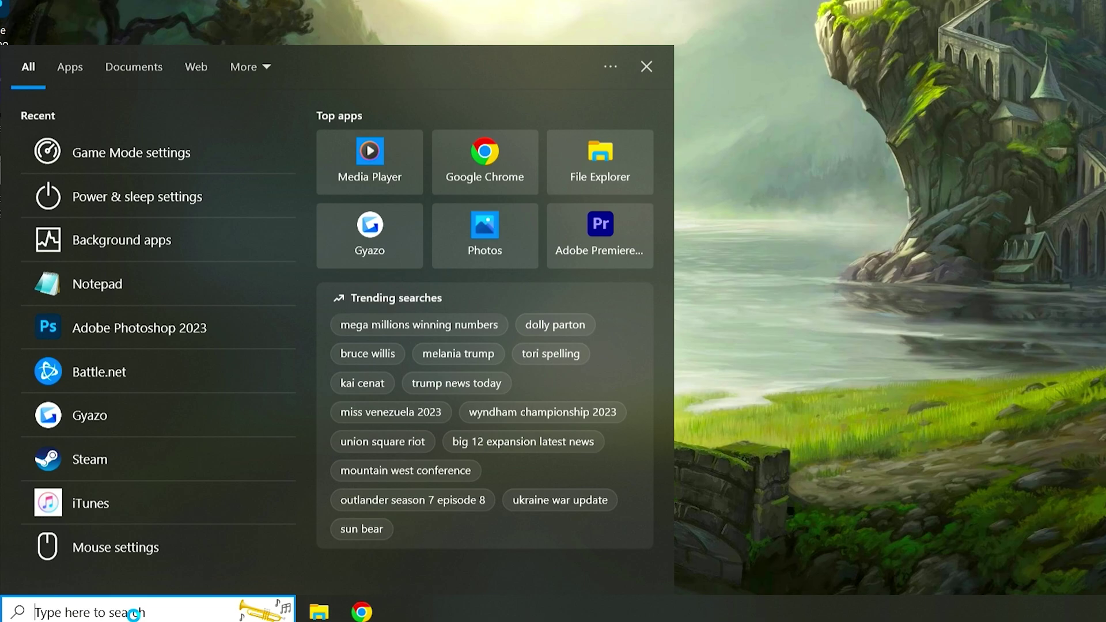
{"action": "type", "text": "game"}
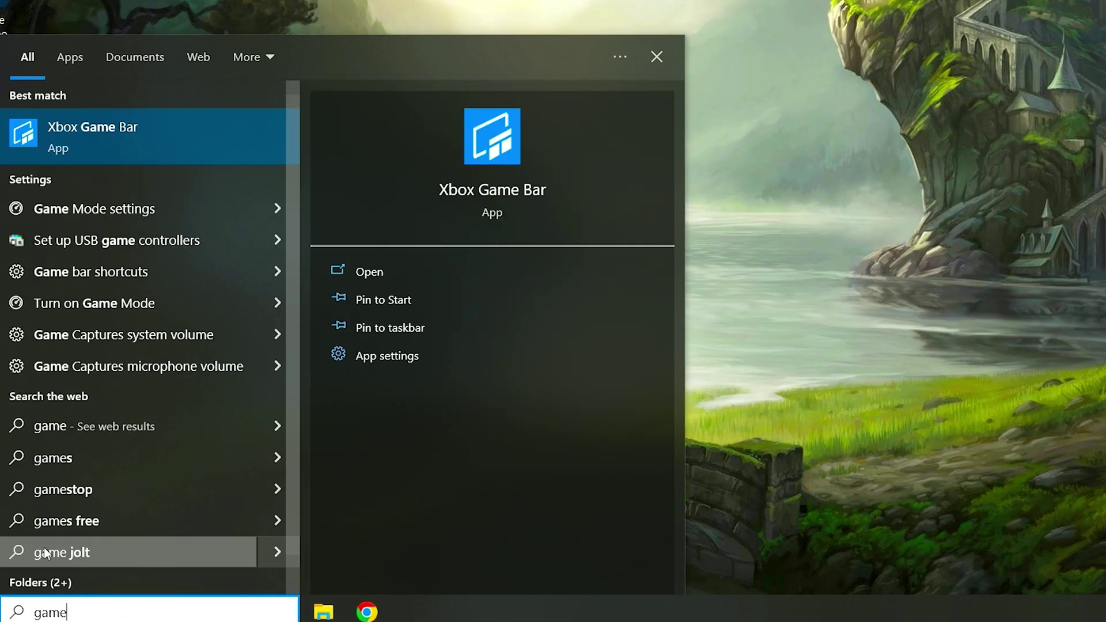
{"action": "left_click", "coordinate": [143, 208]}
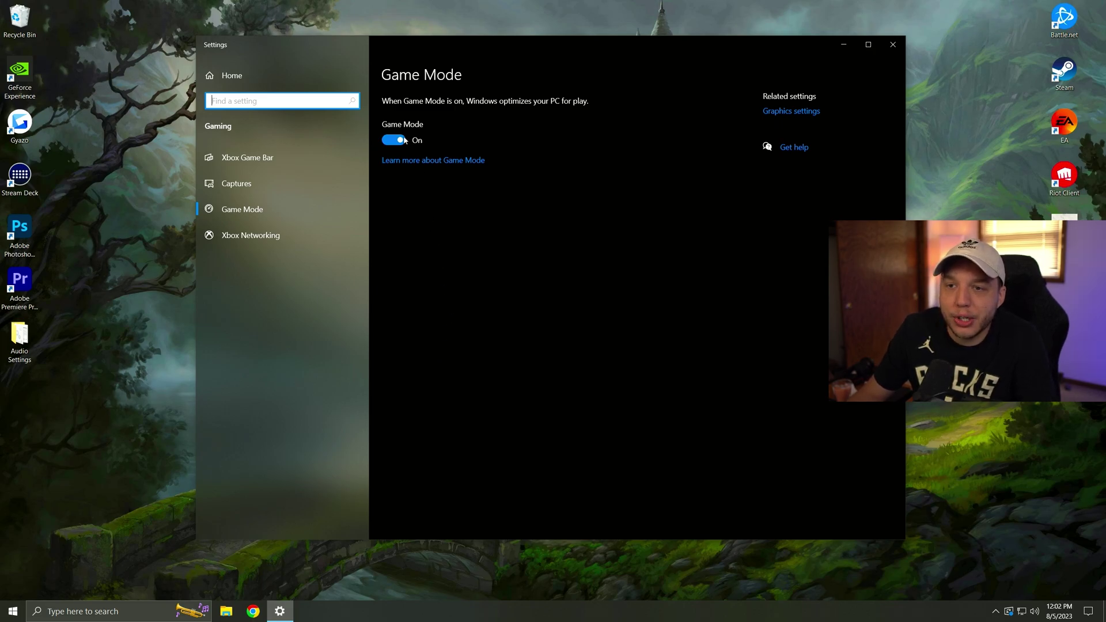
{"action": "left_click", "coordinate": [806, 115]}
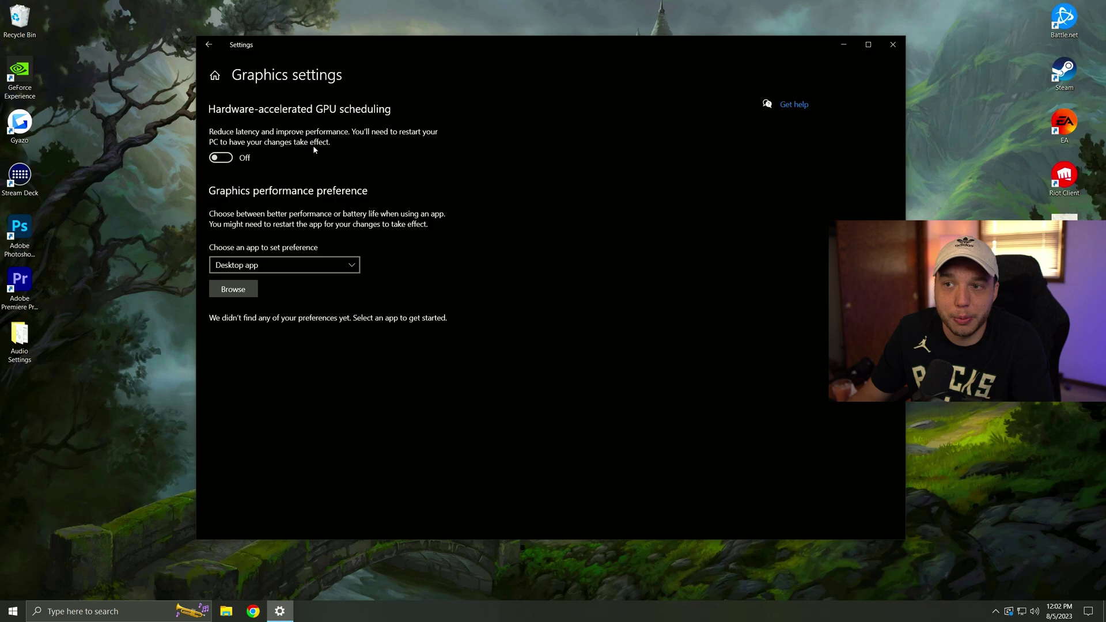
{"action": "left_click", "coordinate": [892, 45]}
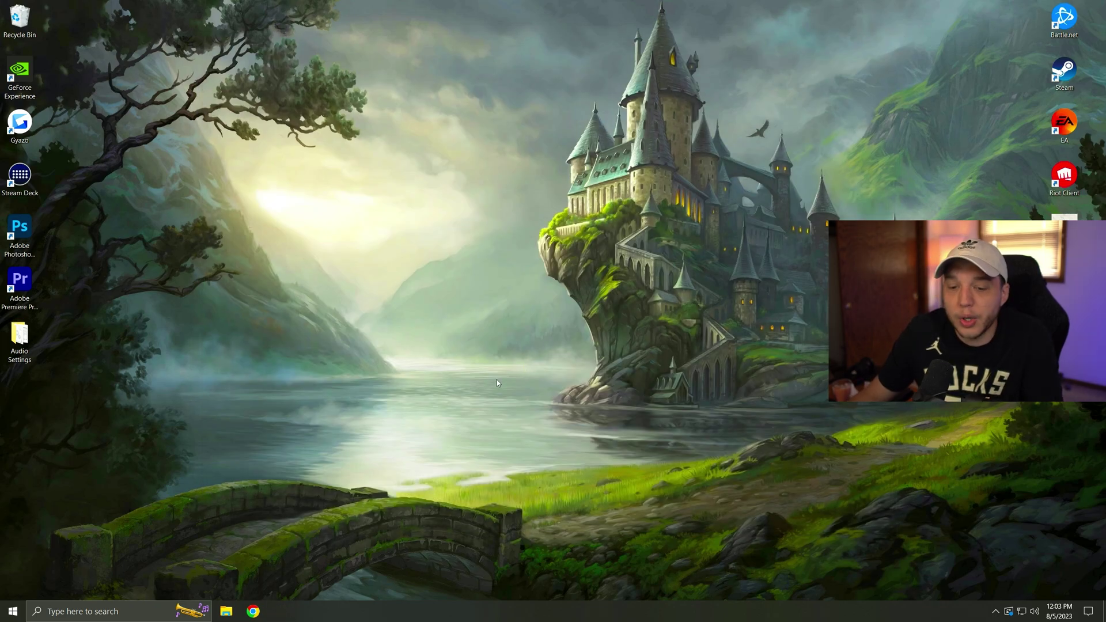
Step: Search Windows for "power", examine the additional power plans in Power Options, and close both windows
{"action": "left_click", "coordinate": [113, 611]}
{"action": "type", "text": "pow"}
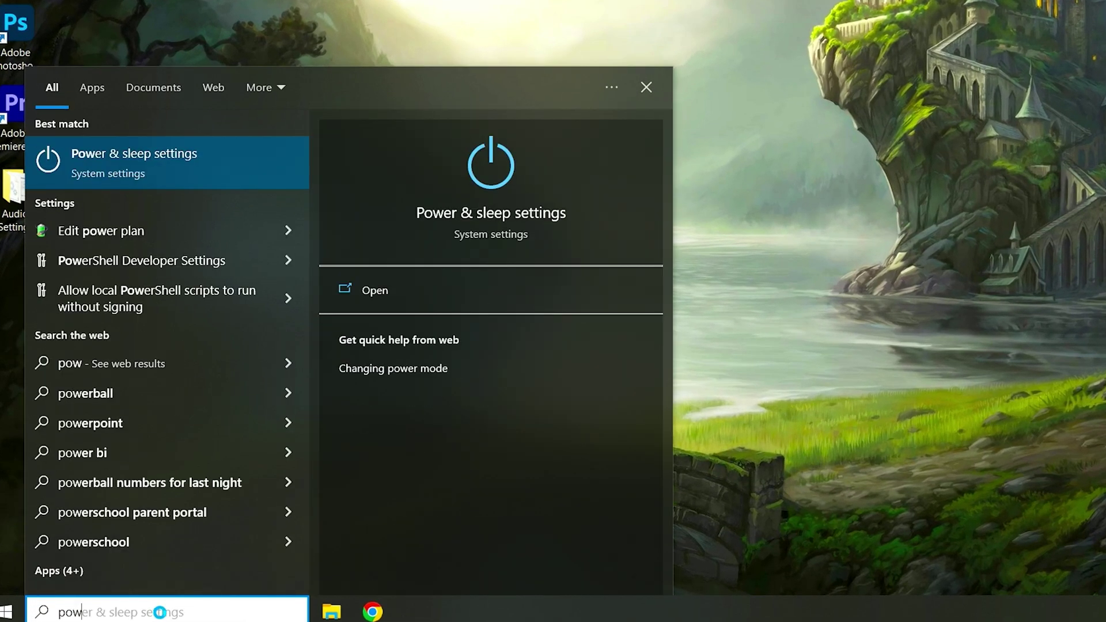
{"action": "type", "text": "er"}
{"action": "left_click", "coordinate": [176, 168]}
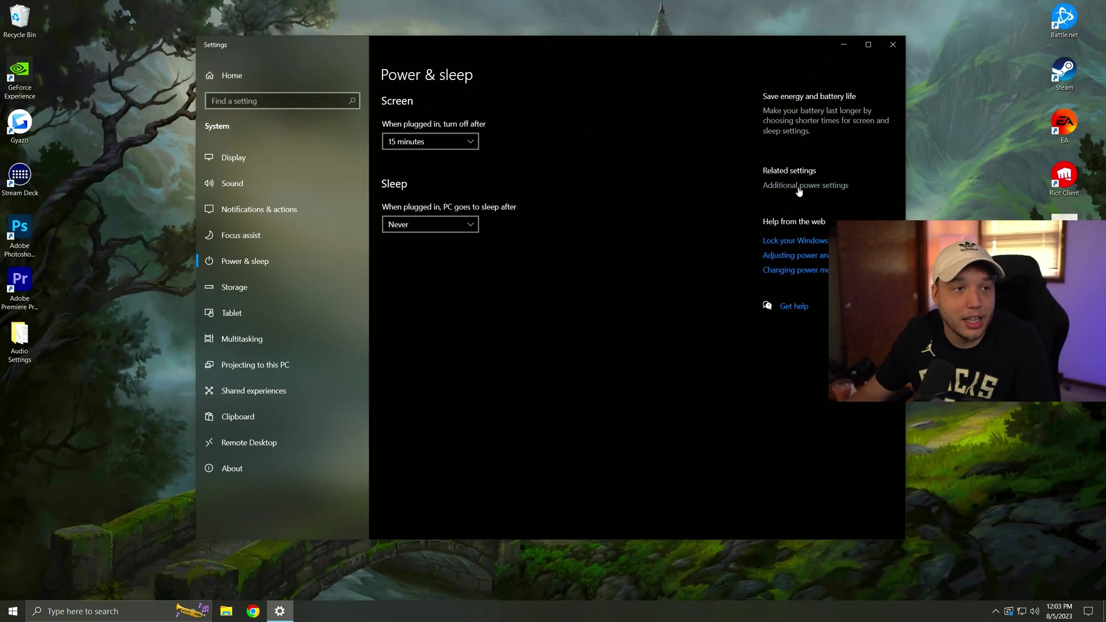
{"action": "left_click", "coordinate": [799, 187]}
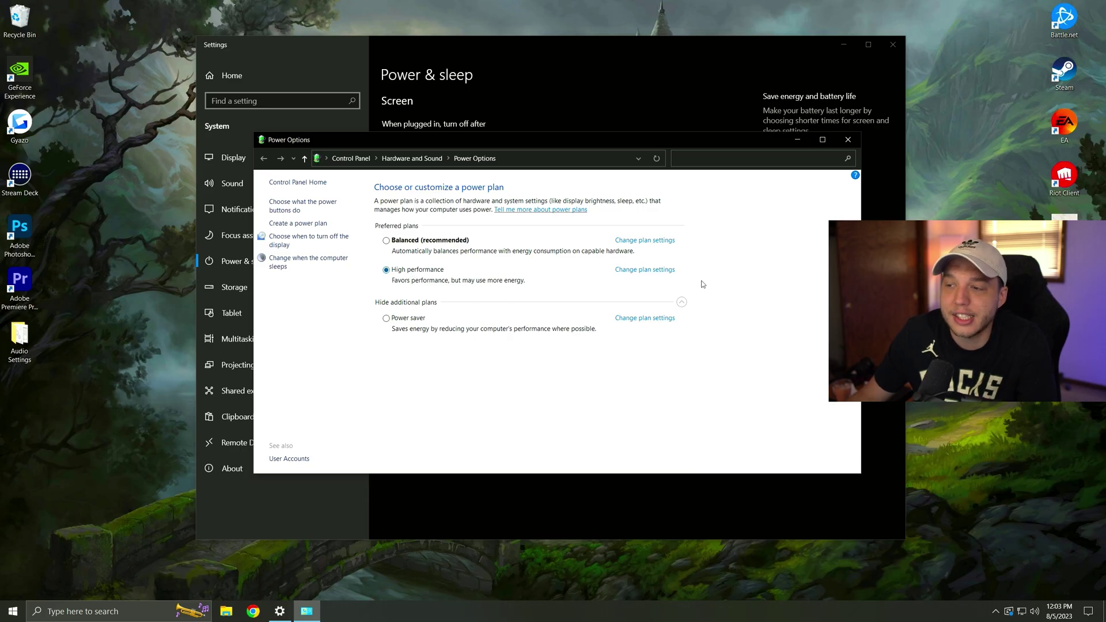
{"action": "left_click", "coordinate": [682, 303]}
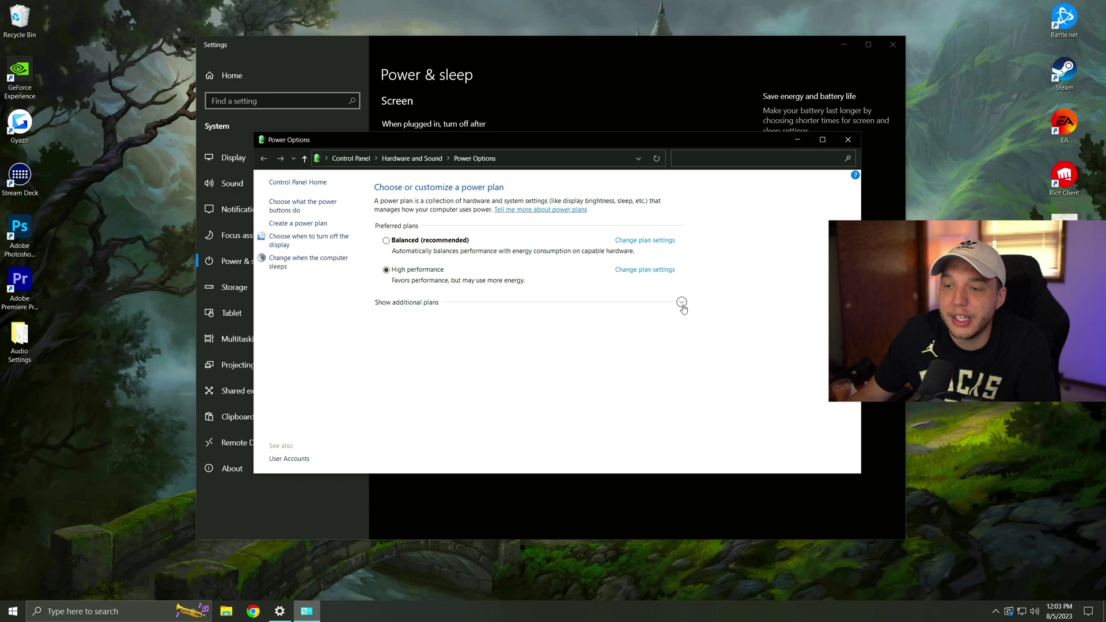
{"action": "left_click", "coordinate": [682, 303]}
{"action": "left_click", "coordinate": [682, 303]}
{"action": "left_click", "coordinate": [682, 303]}
{"action": "left_click", "coordinate": [682, 303]}
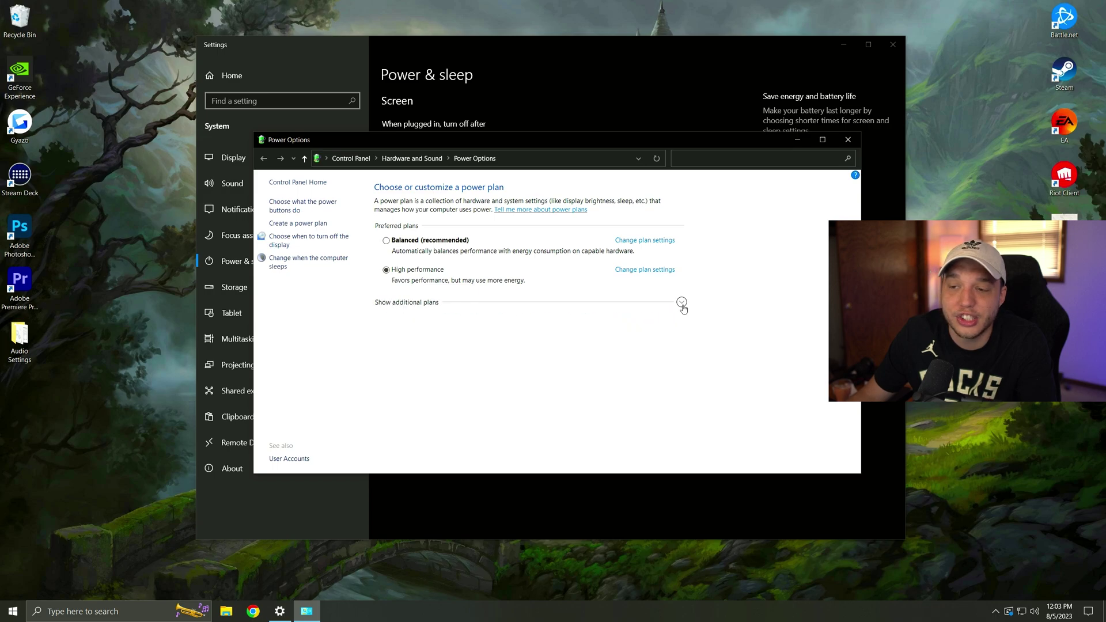
{"action": "left_click", "coordinate": [682, 303]}
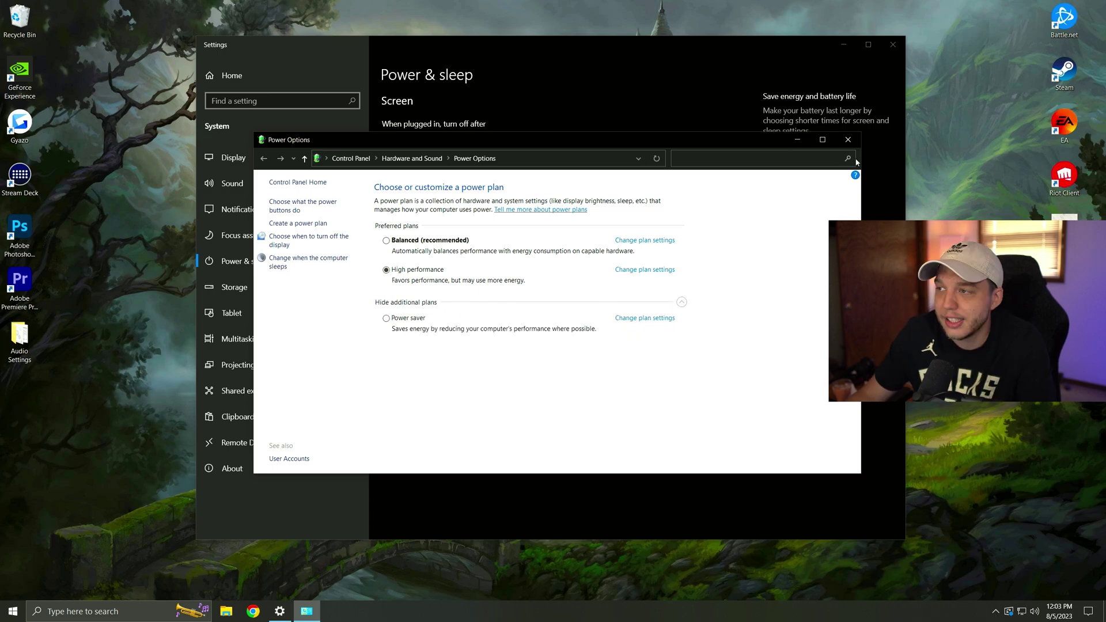
{"action": "left_click", "coordinate": [848, 139]}
{"action": "left_click", "coordinate": [893, 44]}
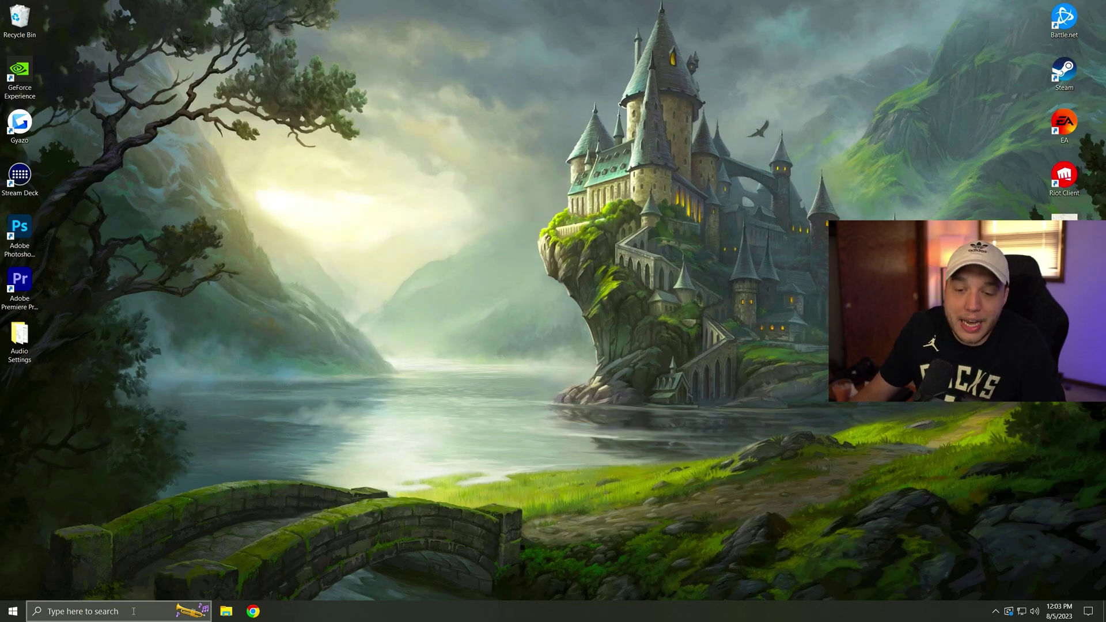
Step: Search Windows for "back" and examine the Background apps permissions through the whole app list
{"action": "left_click", "coordinate": [87, 611]}
{"action": "type", "text": "back"}
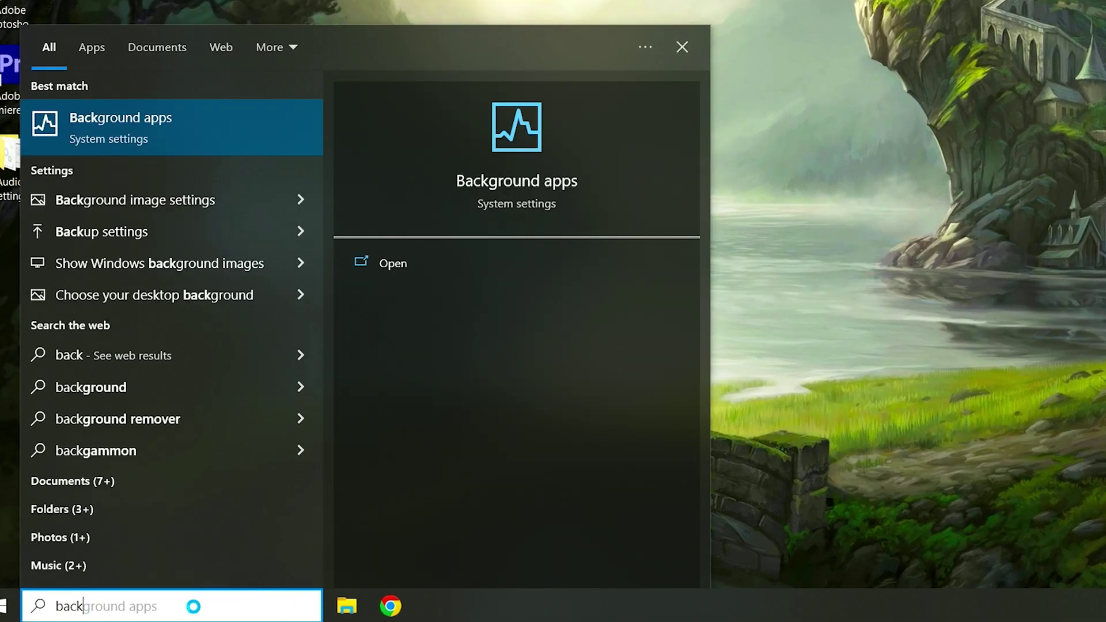
{"action": "left_click", "coordinate": [185, 131]}
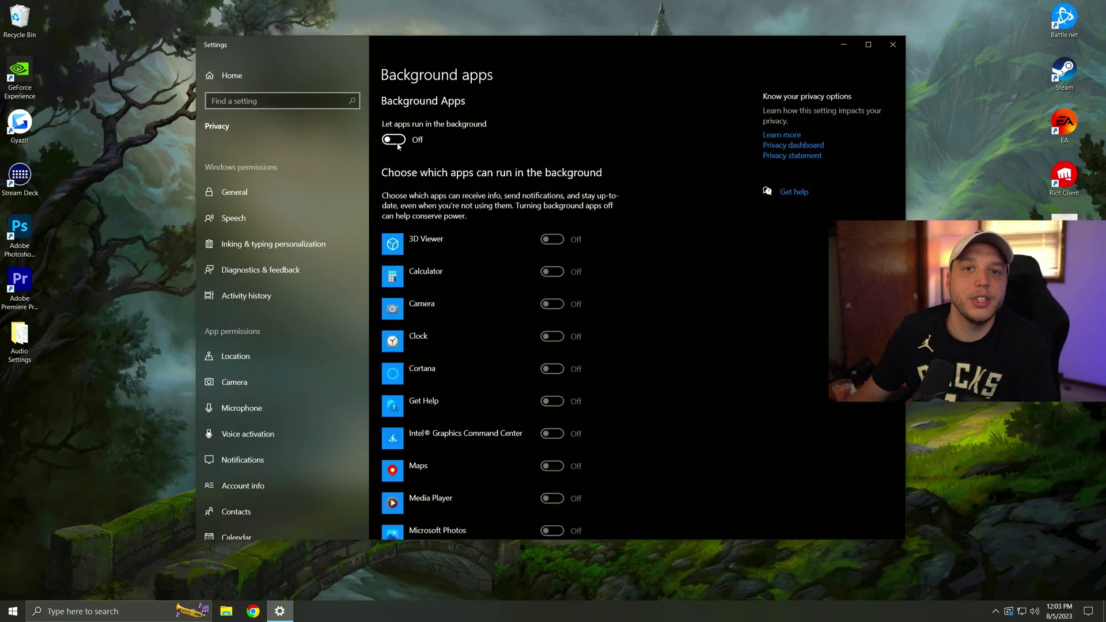
{"action": "scroll", "coordinate": [475, 314], "scroll_direction": "down", "scroll_amount": 8}
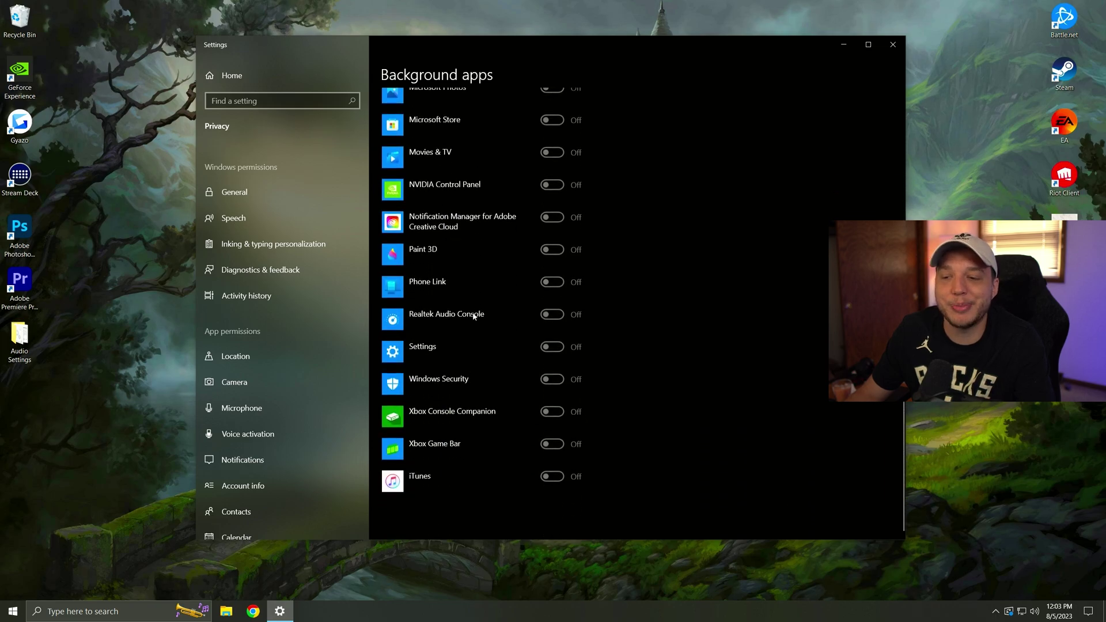
{"action": "scroll", "coordinate": [474, 316], "scroll_direction": "up", "scroll_amount": 8}
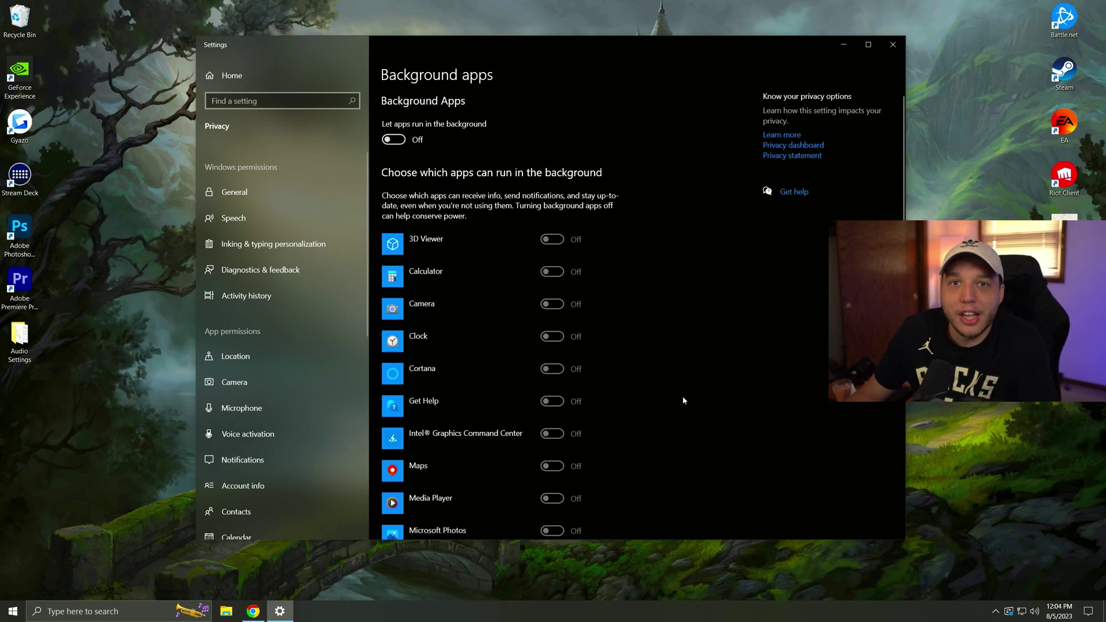
Step: Switch to Google Chrome and check the background apps and hardware acceleration options in its System settings
{"action": "left_click", "coordinate": [253, 611]}
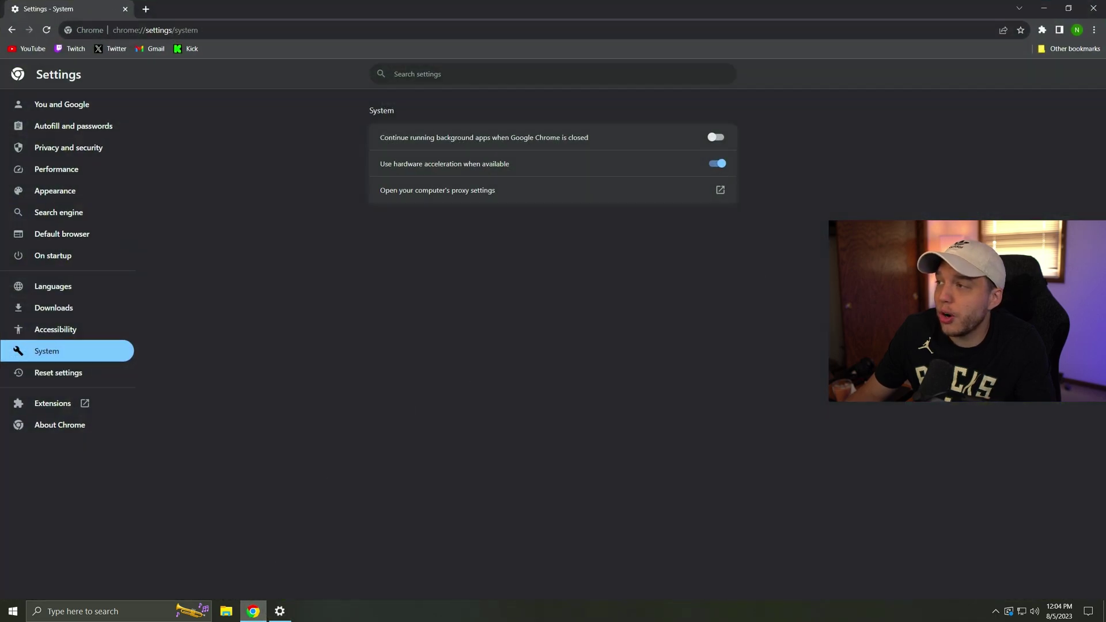
{"action": "left_click", "coordinate": [1096, 30]}
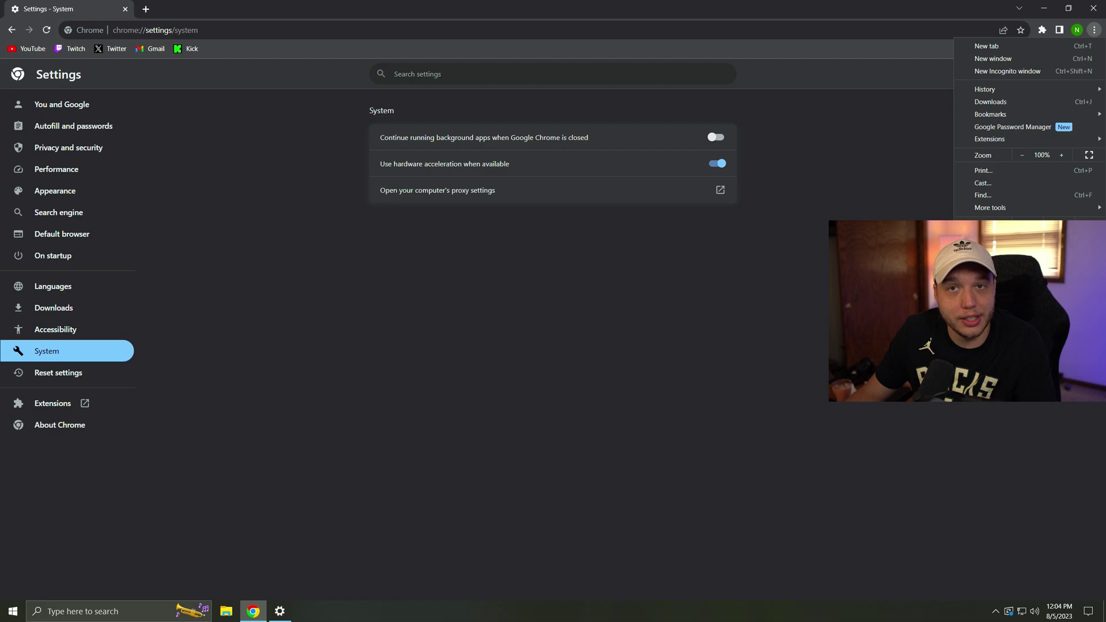
{"action": "left_click", "coordinate": [748, 338]}
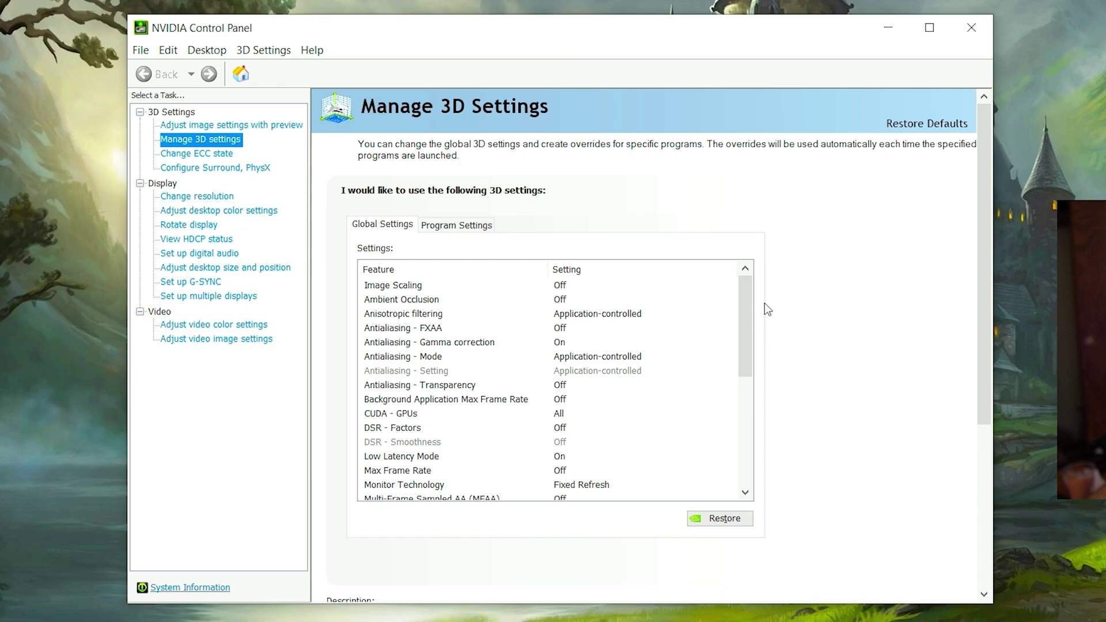
Step: Review the remaining global 3D settings and check the refresh rates offered for the LG ULTRAGEAR+ display
{"action": "left_click_drag", "start_coordinate": [747, 295], "coordinate": [749, 418]}
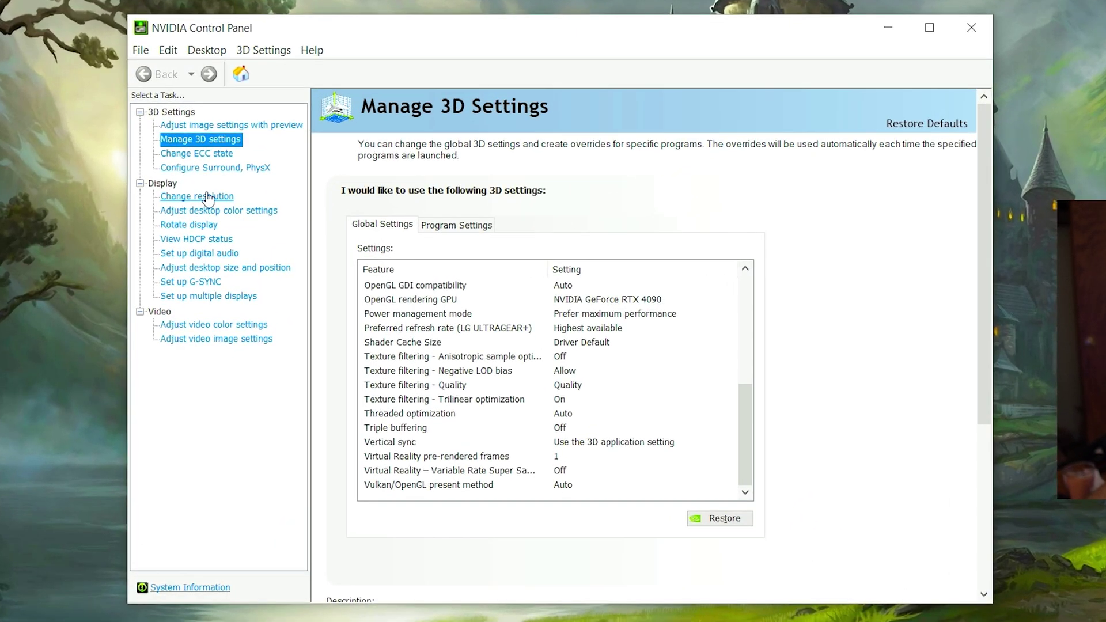
{"action": "left_click", "coordinate": [307, 217]}
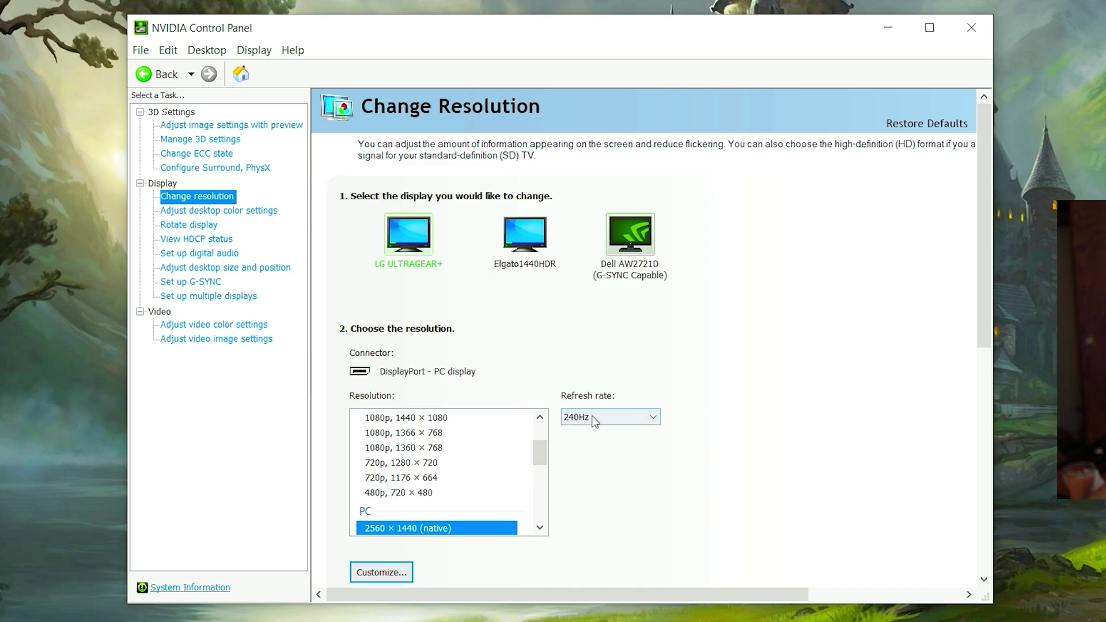
{"action": "left_click", "coordinate": [596, 419]}
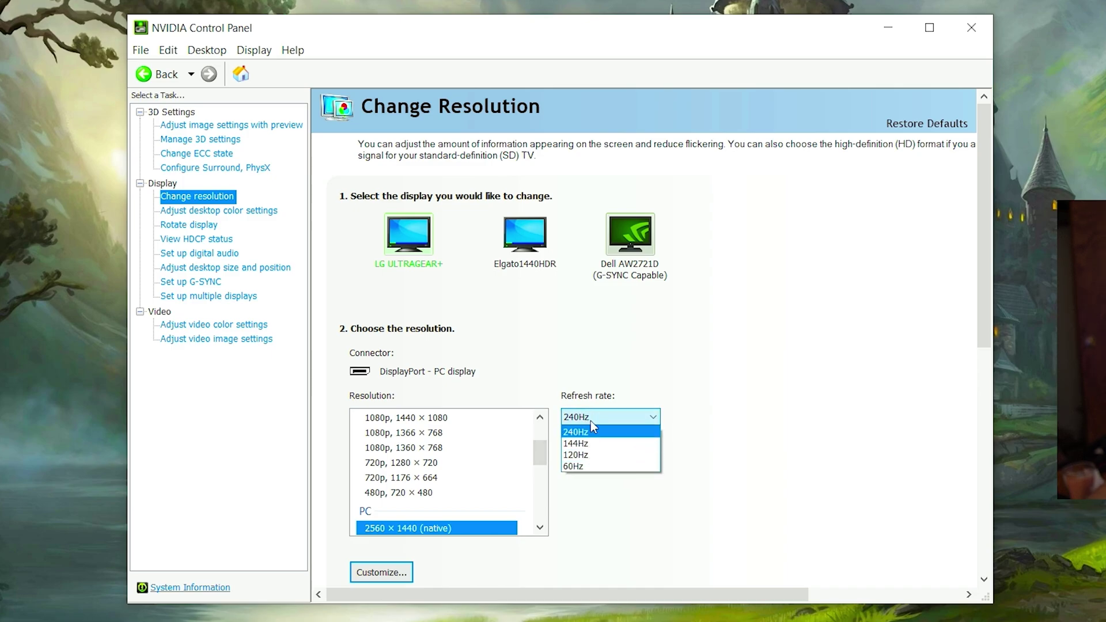
{"action": "left_click", "coordinate": [590, 421]}
Step: Try the 1080p, 1920 × 1080 resolution, return to 2560 × 1440 (native) at 240Hz, and apply it
{"action": "left_click_drag", "start_coordinate": [542, 459], "coordinate": [396, 443]}
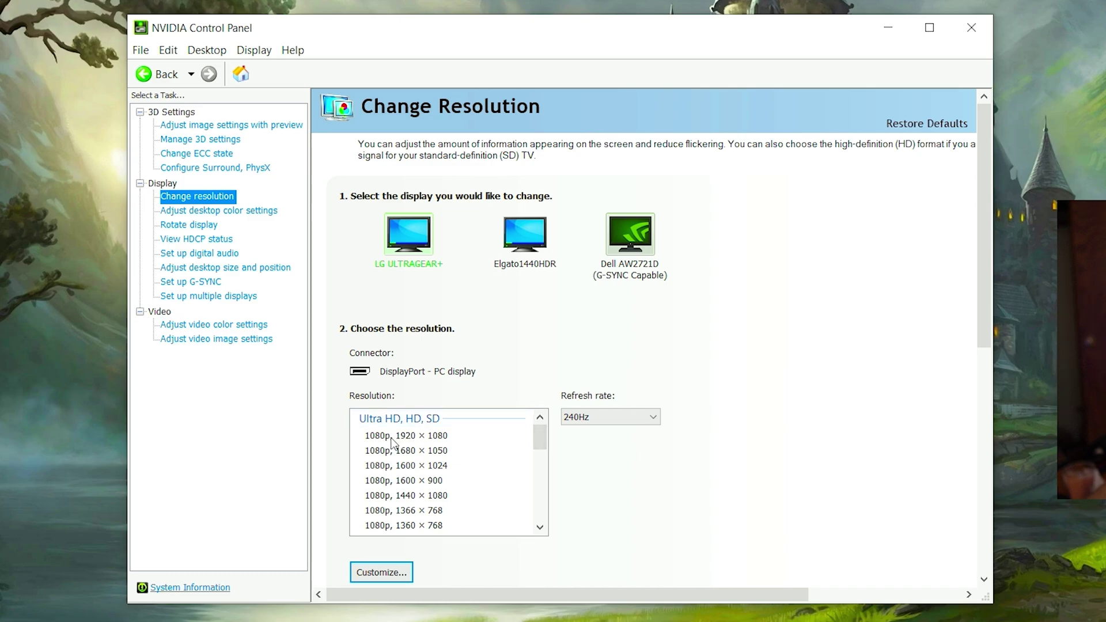
{"action": "left_click", "coordinate": [392, 437]}
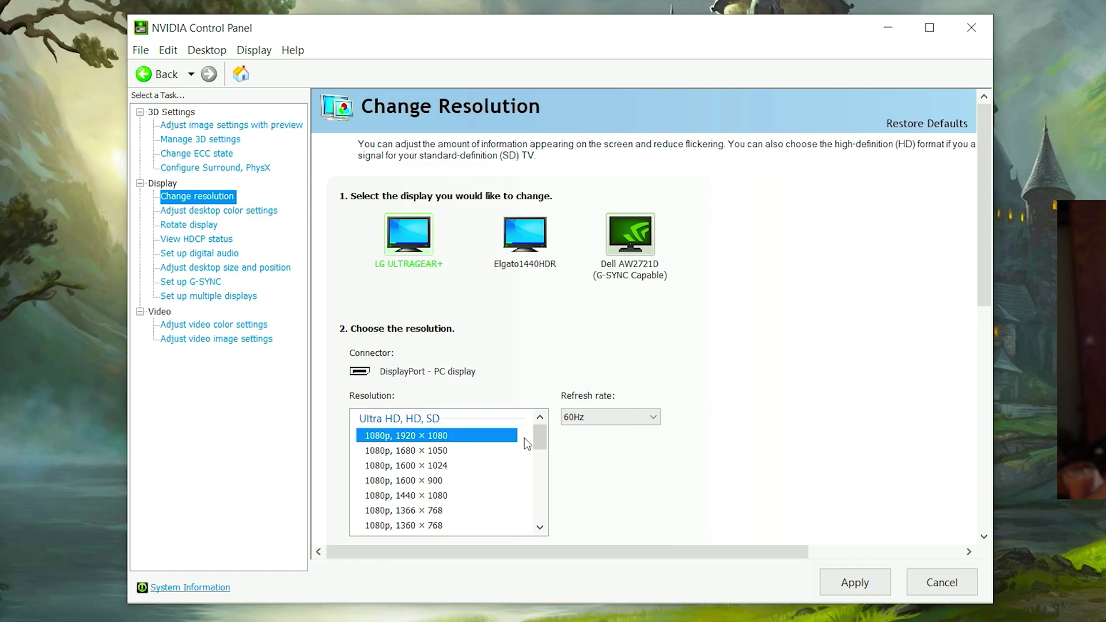
{"action": "left_click_drag", "start_coordinate": [539, 439], "coordinate": [544, 454]}
{"action": "left_click", "coordinate": [421, 479]}
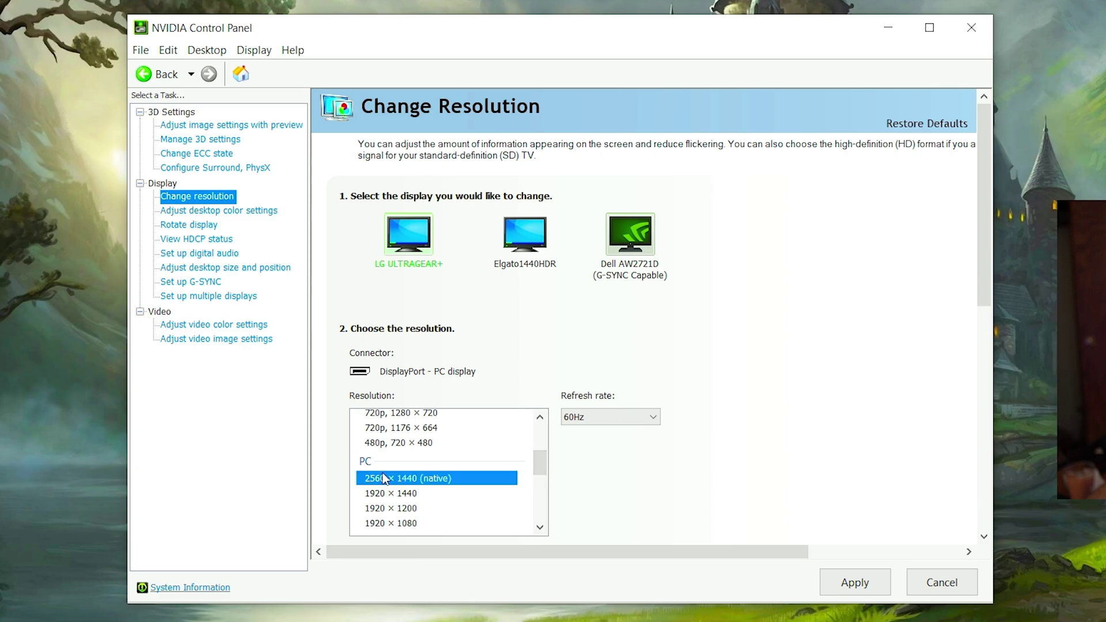
{"action": "left_click", "coordinate": [579, 417]}
{"action": "left_click", "coordinate": [588, 434]}
{"action": "left_click", "coordinate": [855, 582]}
Step: Examine the NVIDIA color settings for color depth, output format and dynamic range below the resolution list
{"action": "scroll", "coordinate": [773, 420], "scroll_direction": "down", "scroll_amount": 5}
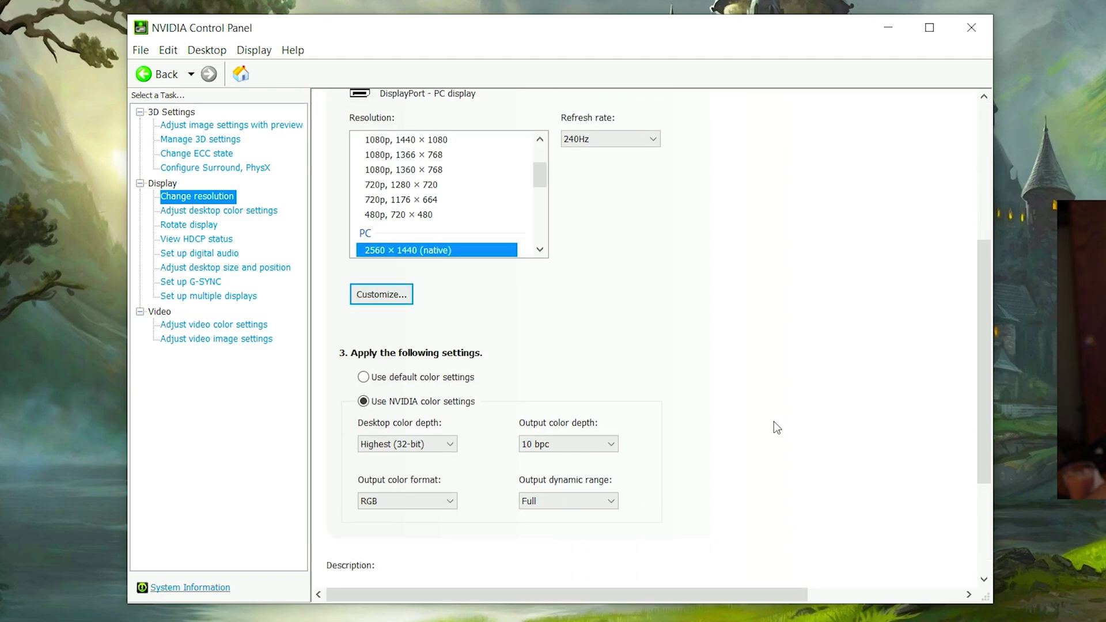
{"action": "scroll", "coordinate": [773, 429], "scroll_direction": "down", "scroll_amount": 1}
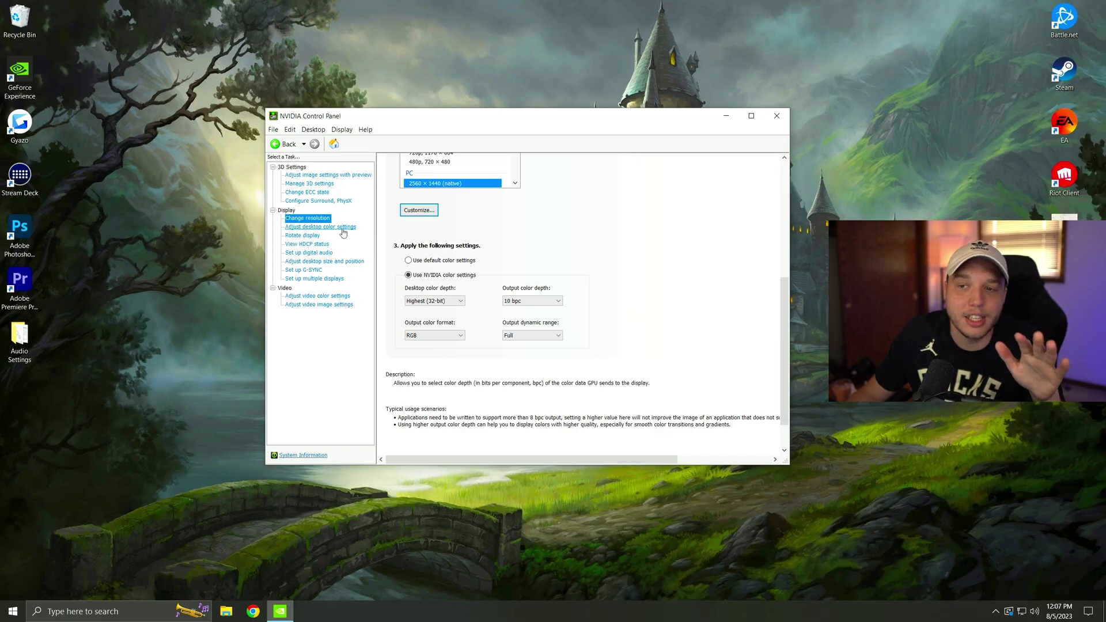
Step: In the desktop color settings, set gamma to 1.10 and digital vibrance to 65%, and apply them
{"action": "left_click", "coordinate": [219, 210]}
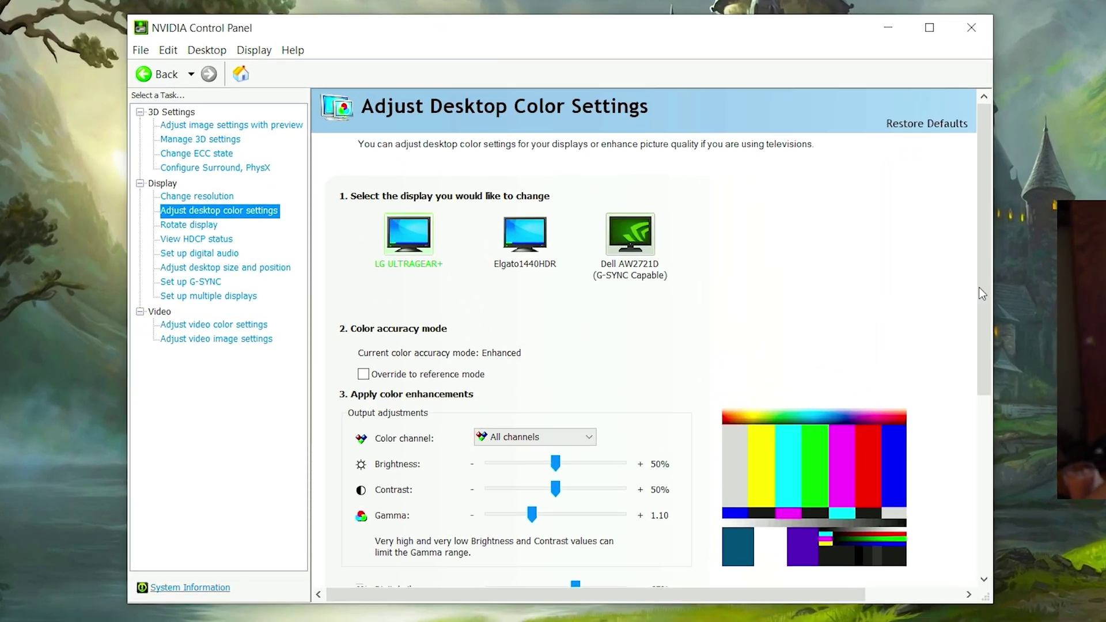
{"action": "left_click_drag", "start_coordinate": [981, 291], "coordinate": [981, 376]}
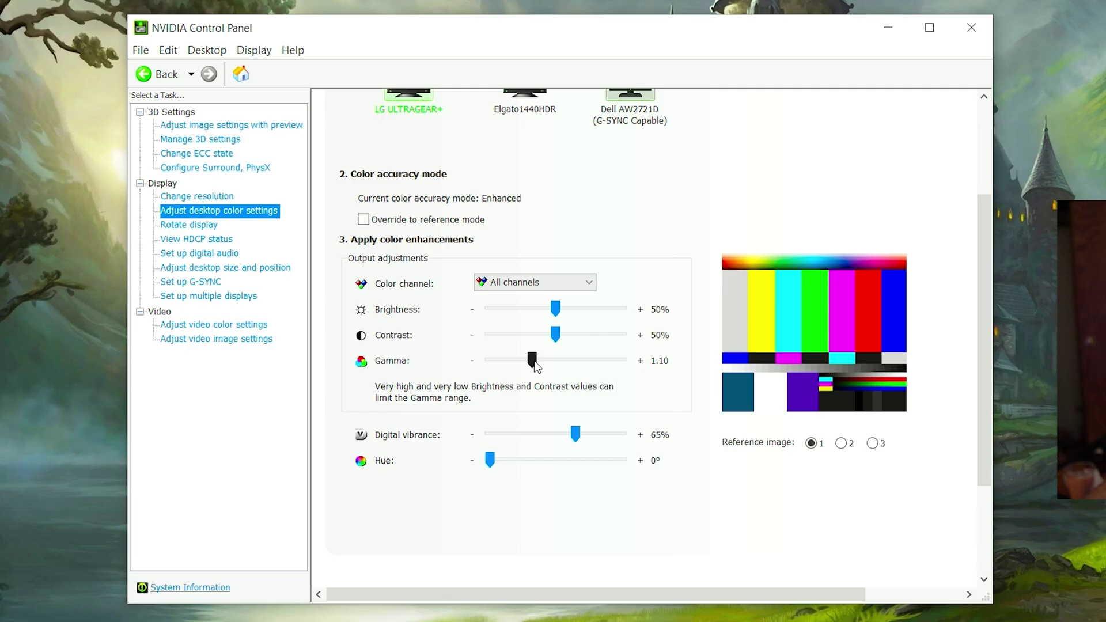
{"action": "left_click_drag", "start_coordinate": [535, 367], "coordinate": [525, 363]}
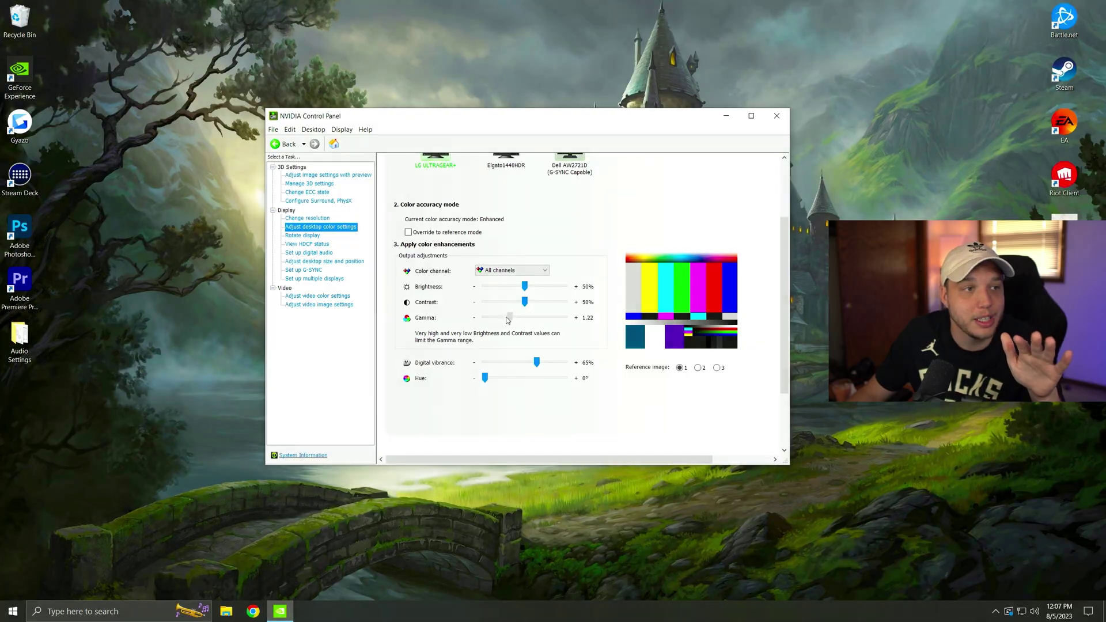
{"action": "mouse_move", "coordinate": [507, 320]}
{"action": "left_mouse_down"}
{"action": "mouse_move", "coordinate": [533, 318]}
{"action": "mouse_move", "coordinate": [511, 318]}
{"action": "left_mouse_up"}
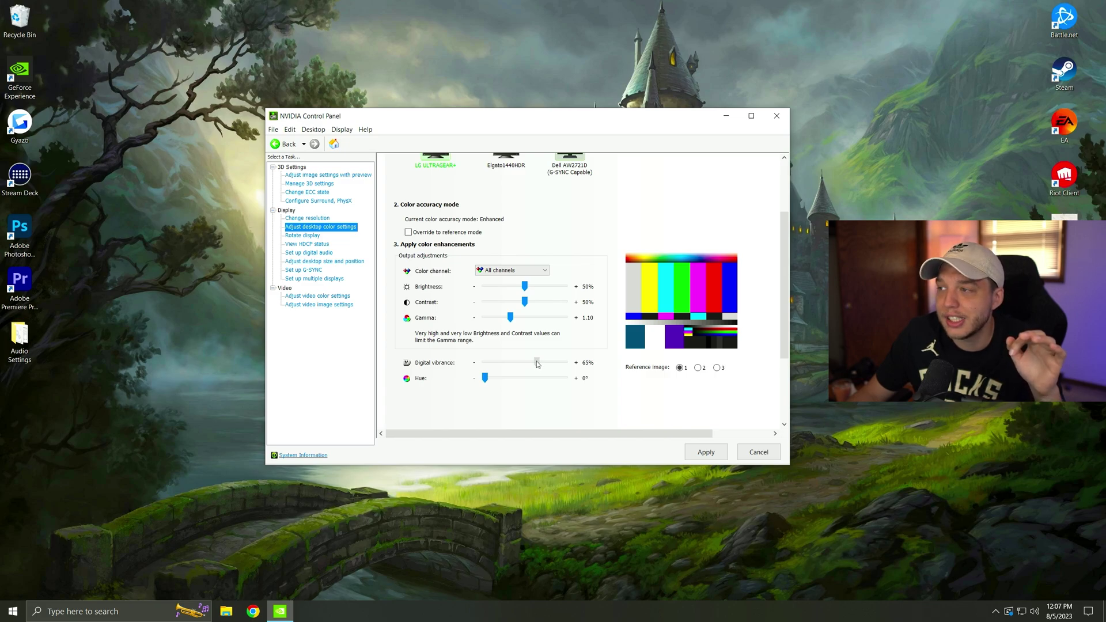
{"action": "mouse_move", "coordinate": [537, 363]}
{"action": "left_mouse_down"}
{"action": "mouse_move", "coordinate": [557, 364]}
{"action": "mouse_move", "coordinate": [473, 366]}
{"action": "mouse_move", "coordinate": [580, 366]}
{"action": "mouse_move", "coordinate": [461, 362]}
{"action": "mouse_move", "coordinate": [538, 362]}
{"action": "left_mouse_up"}
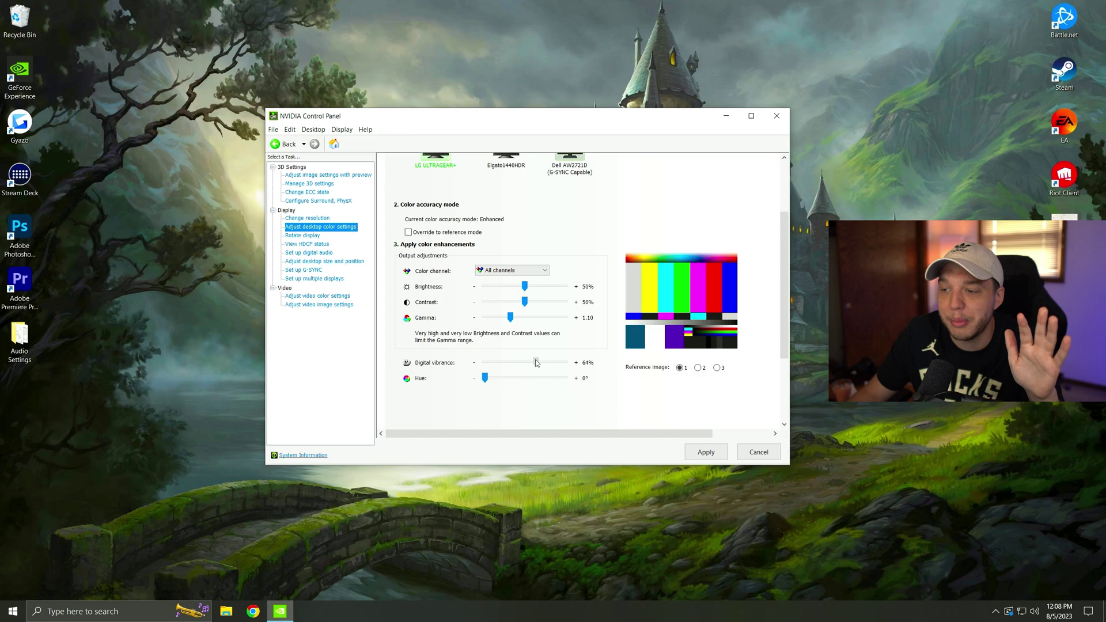
{"action": "left_click", "coordinate": [704, 453]}
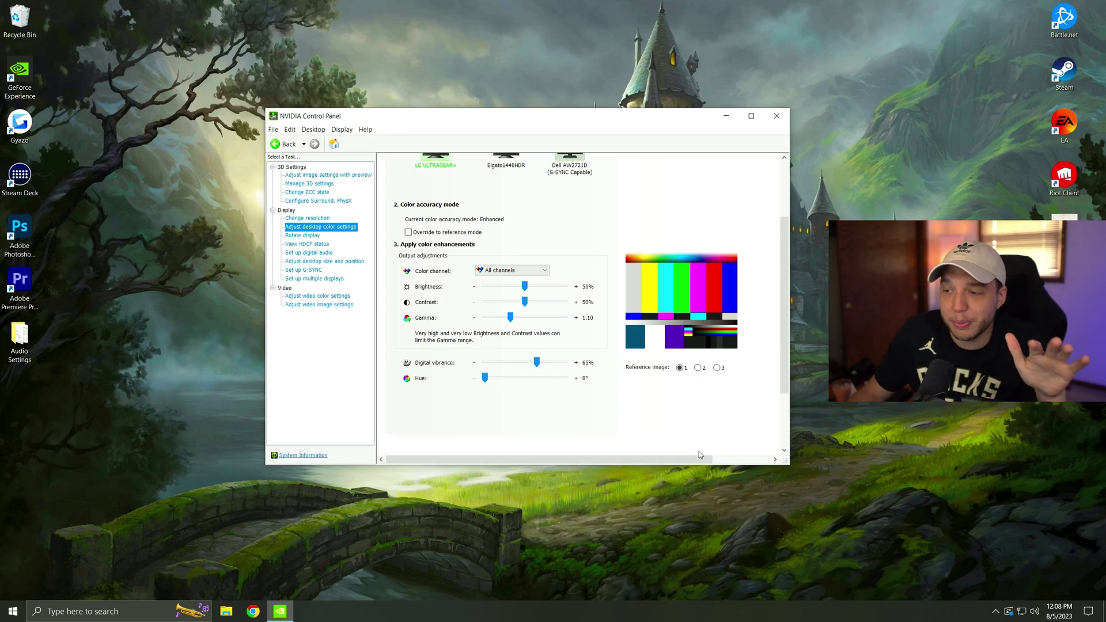